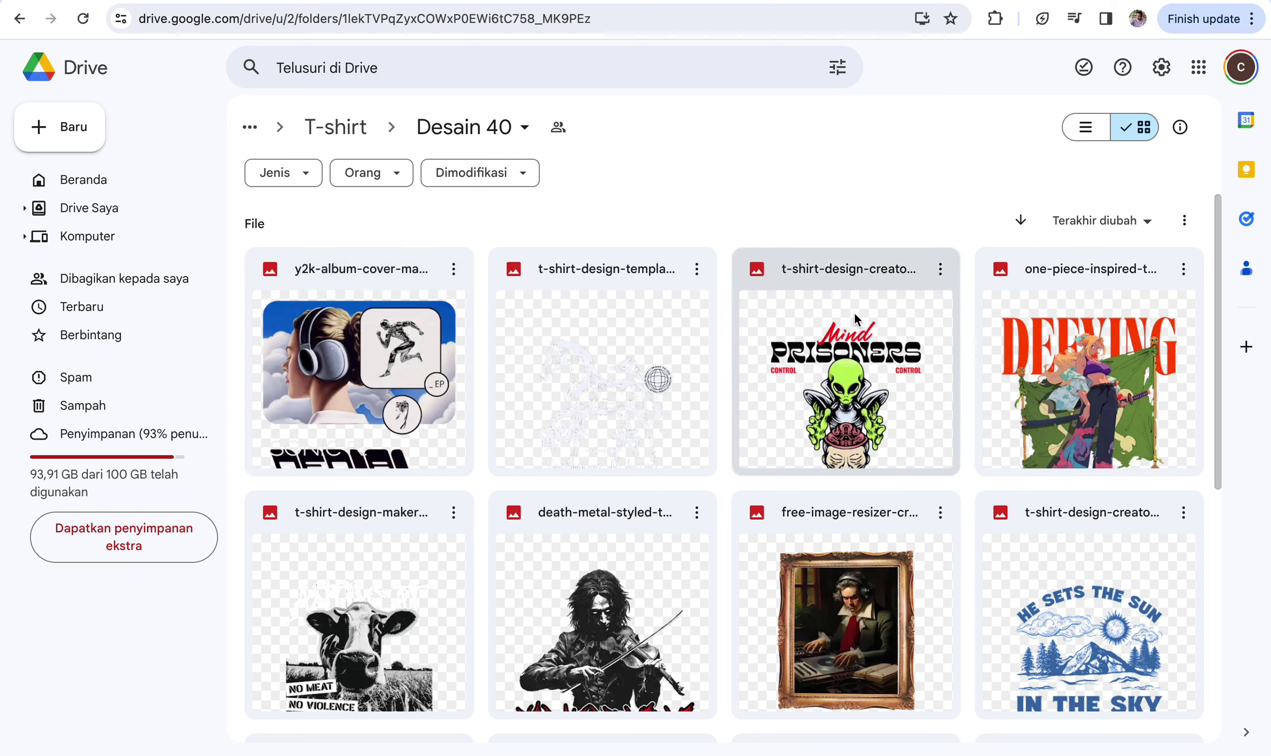
Download the Mind Prisoners alien T-shirt design from the Desain 40 folder and check the image in its preview window.
click(938, 270)
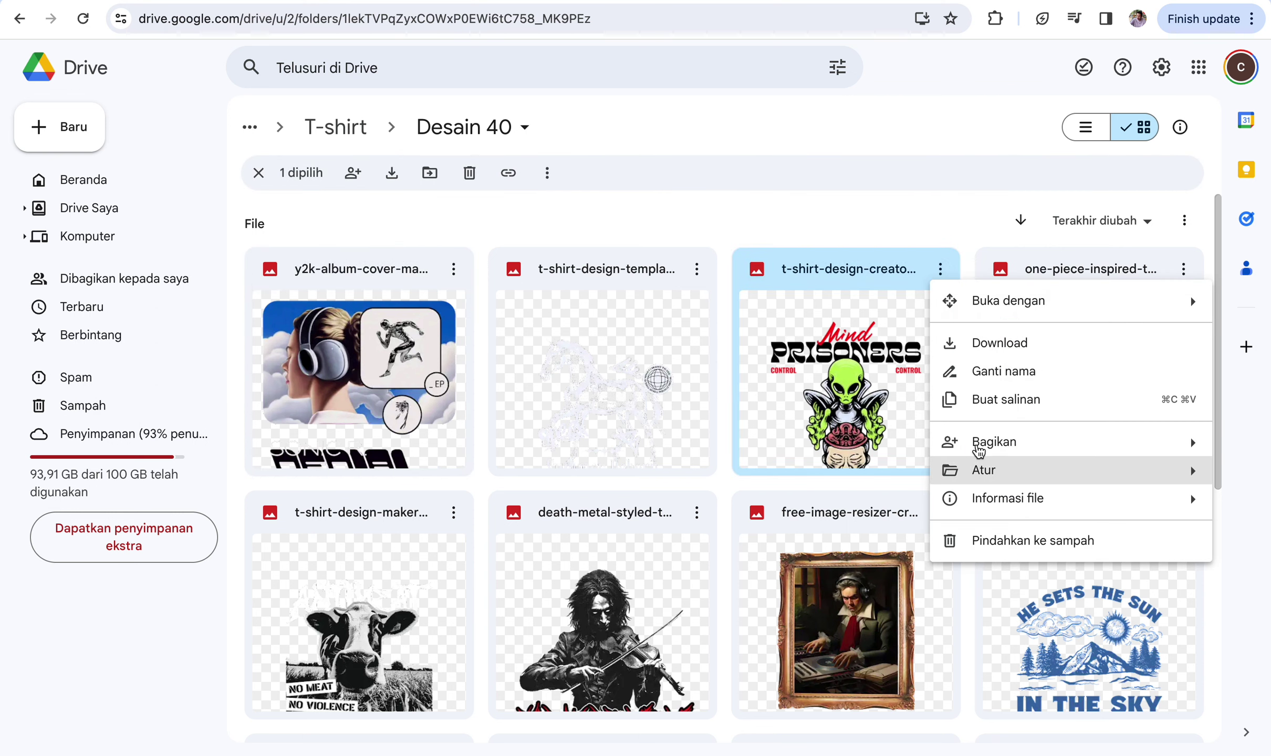
click(1000, 344)
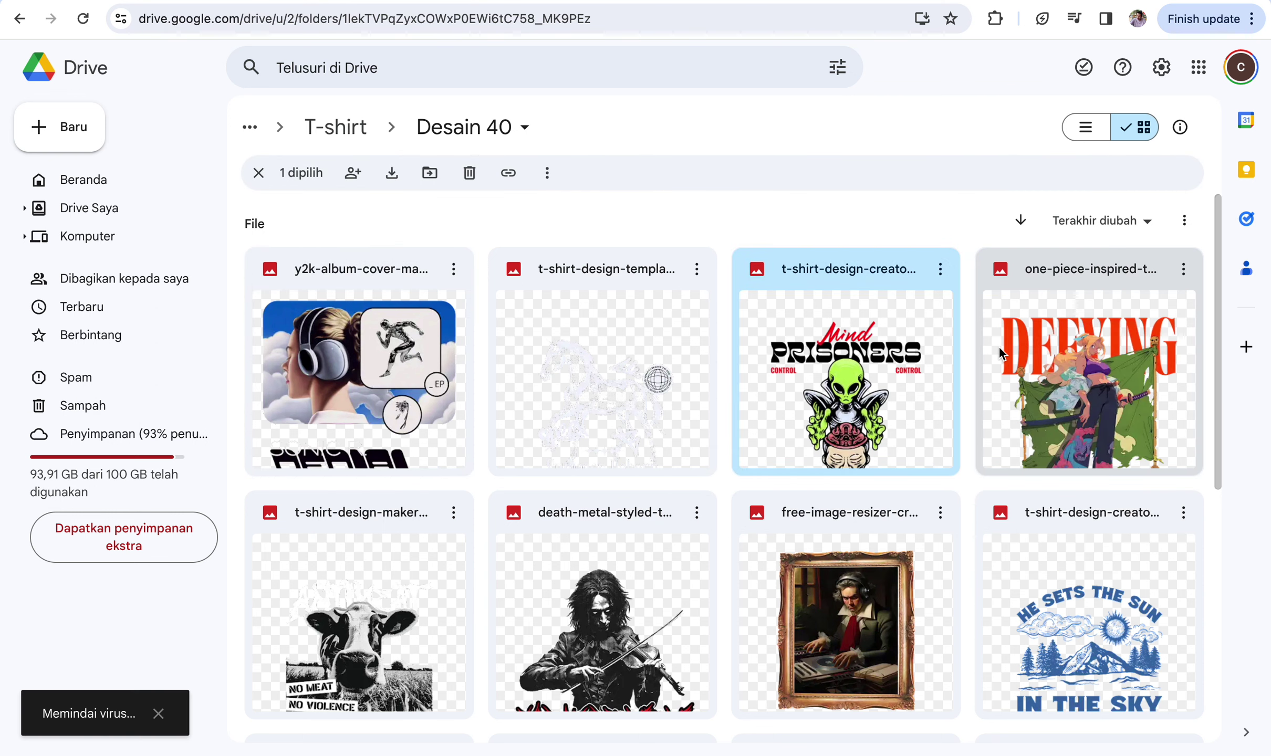
scroll(867, 457, down, 9)
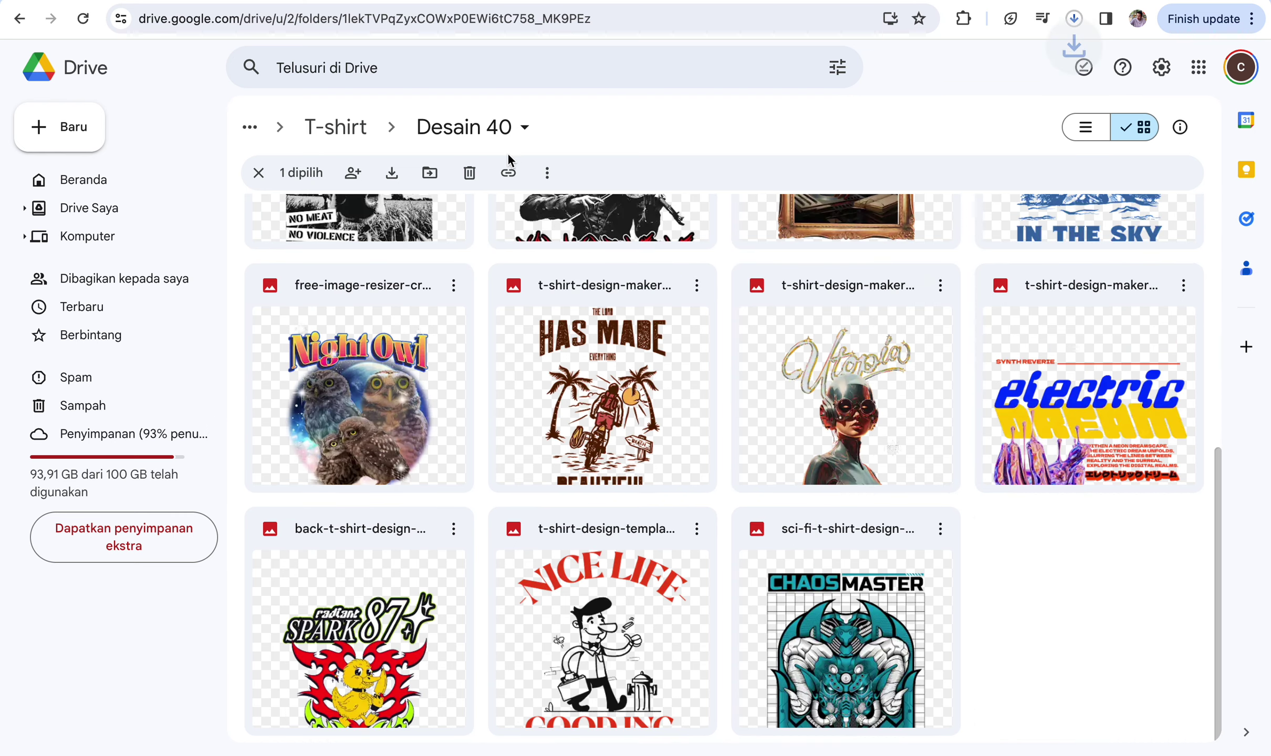
key(ctrl+Left)
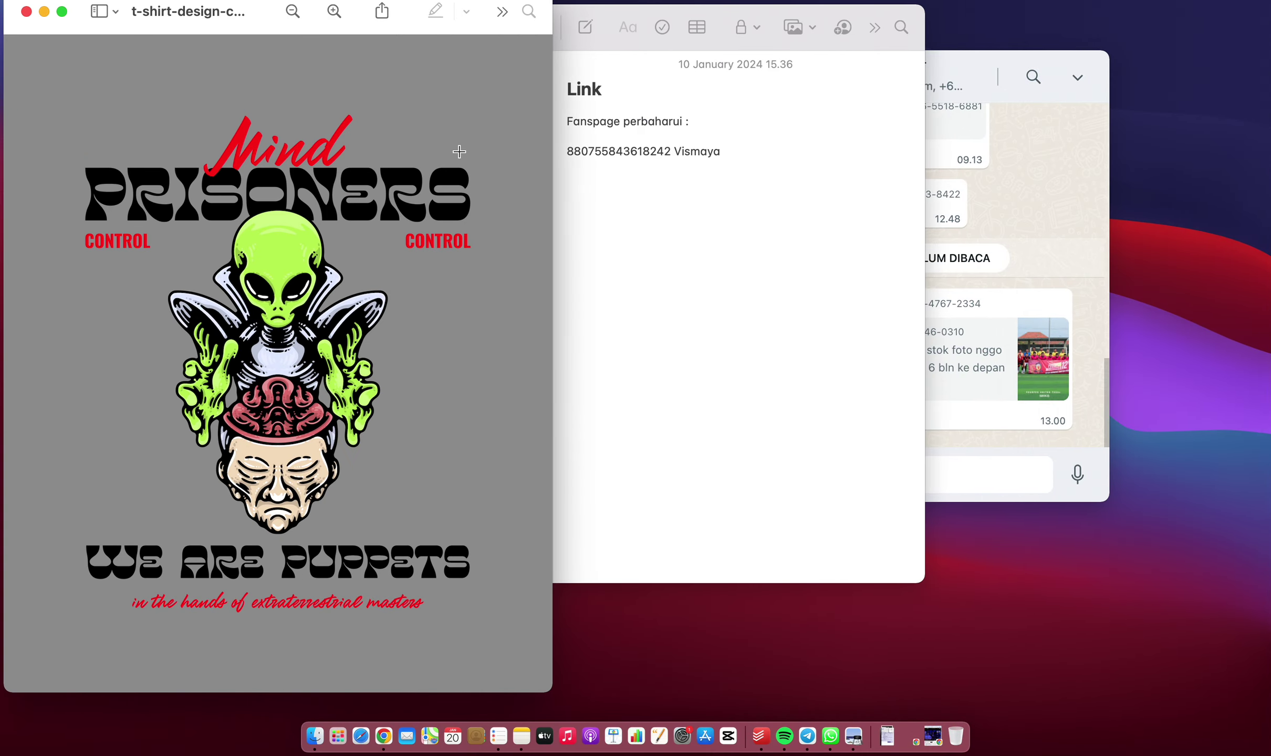
key(ctrl+Right)
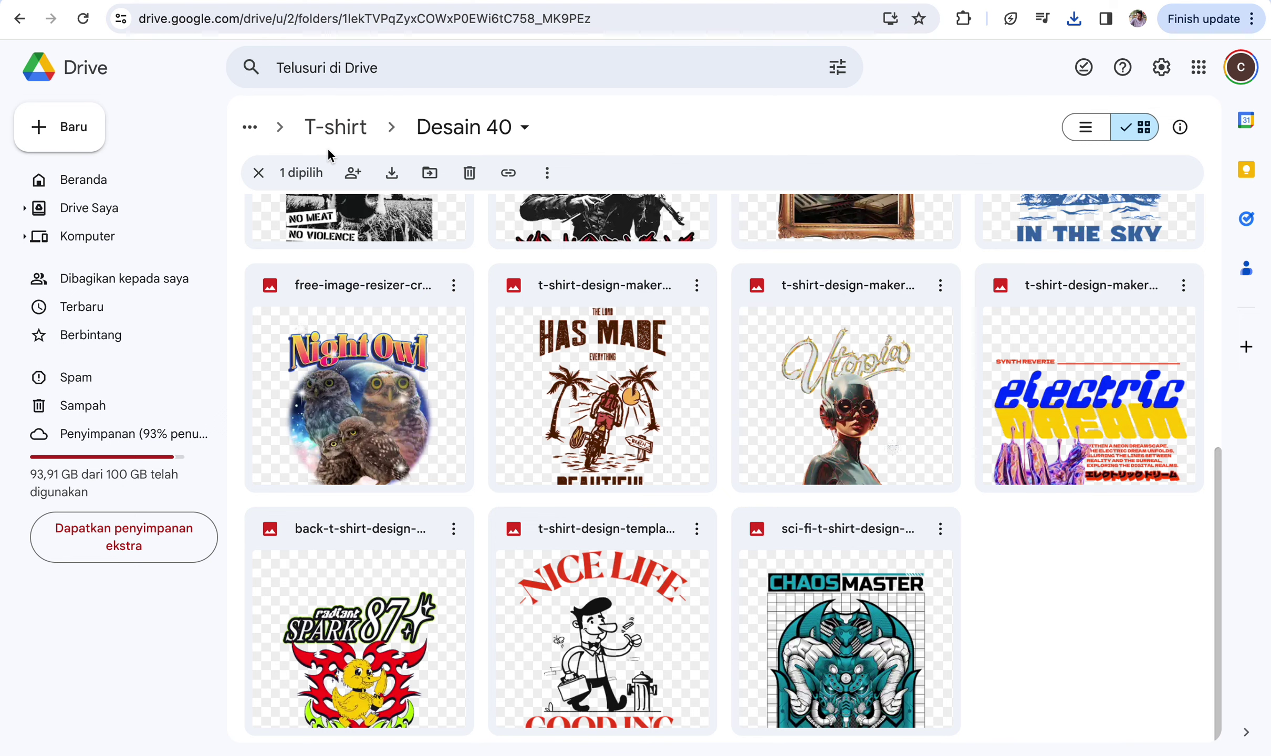
Upload t-shirt-design-creator-featuring-a-martian-doing-mind-control-over-a-human-6255h-6118.png from Downloads as the front design on the T-shirt product page.
key(ctrl+Tab)
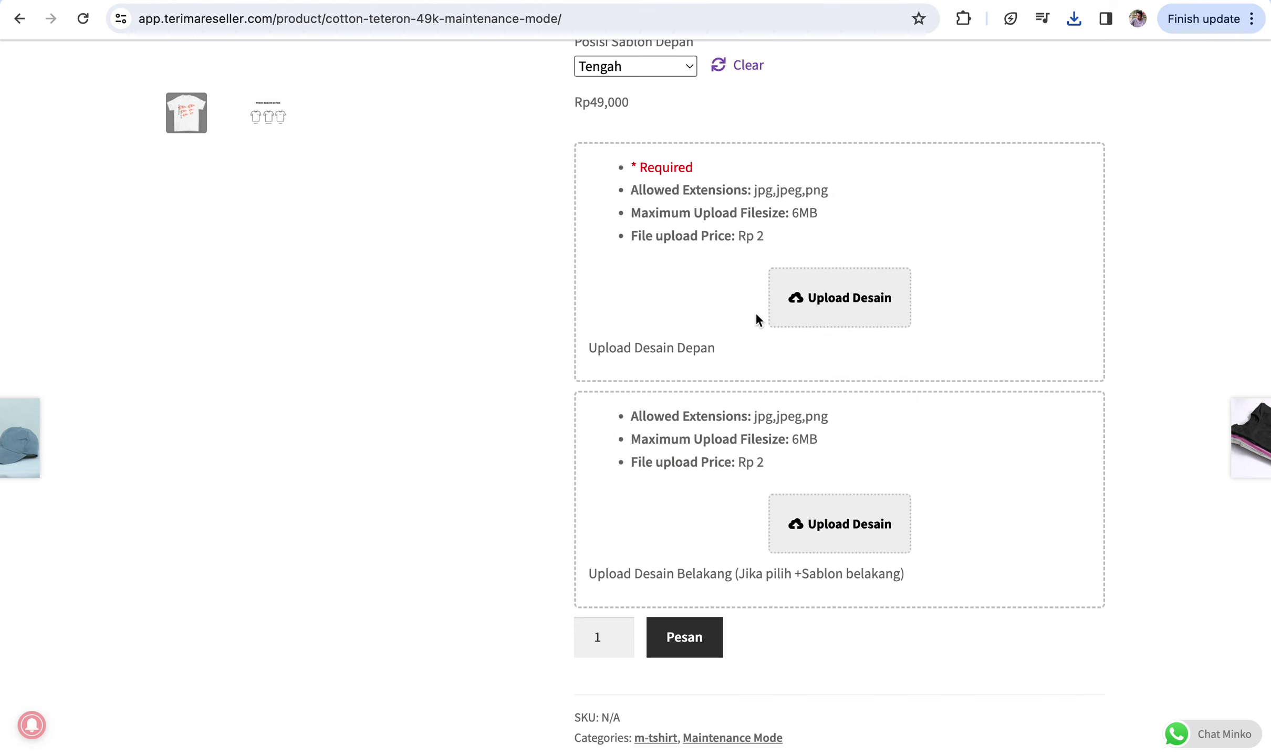
click(819, 316)
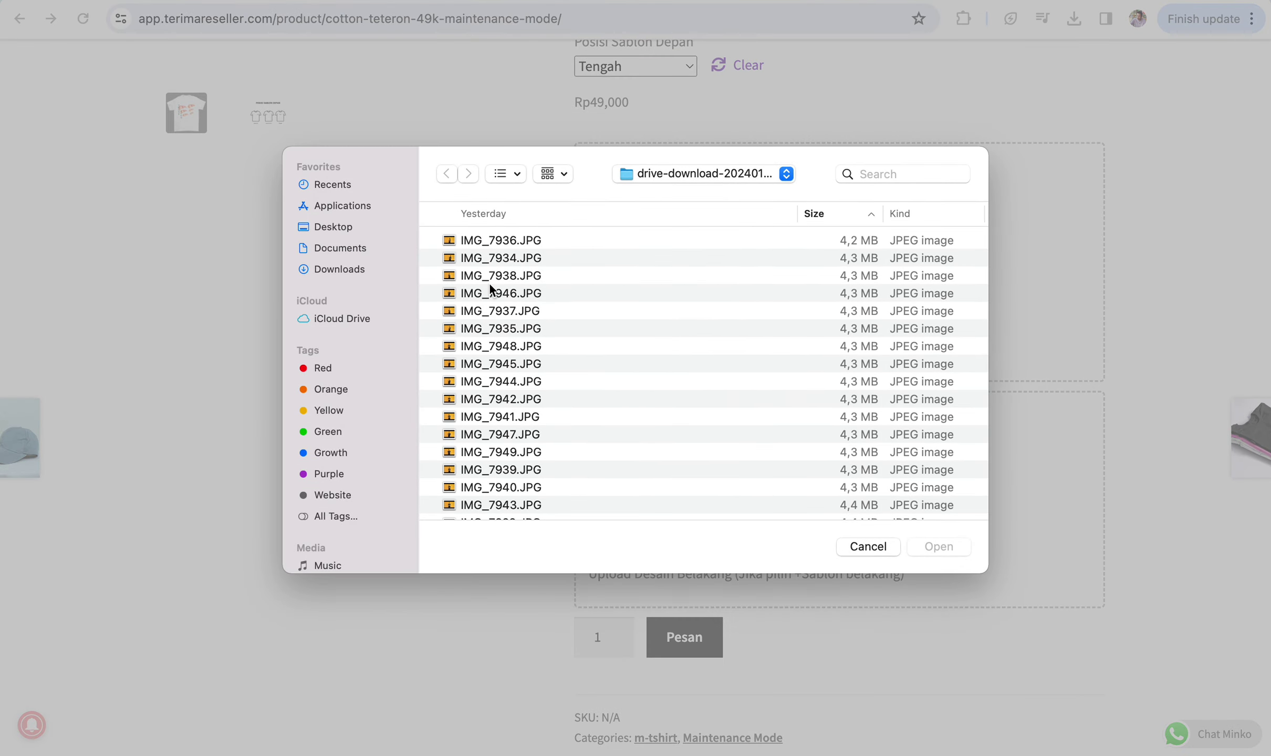
click(328, 268)
click(485, 240)
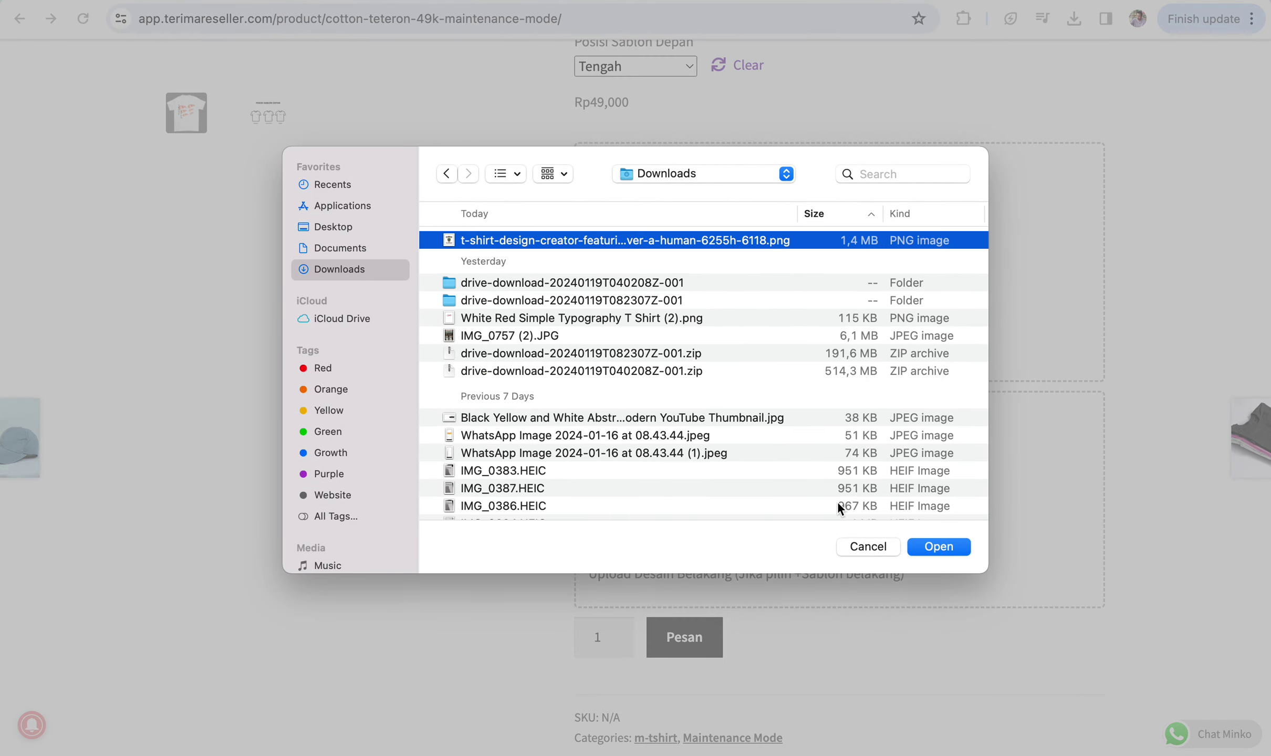
click(949, 547)
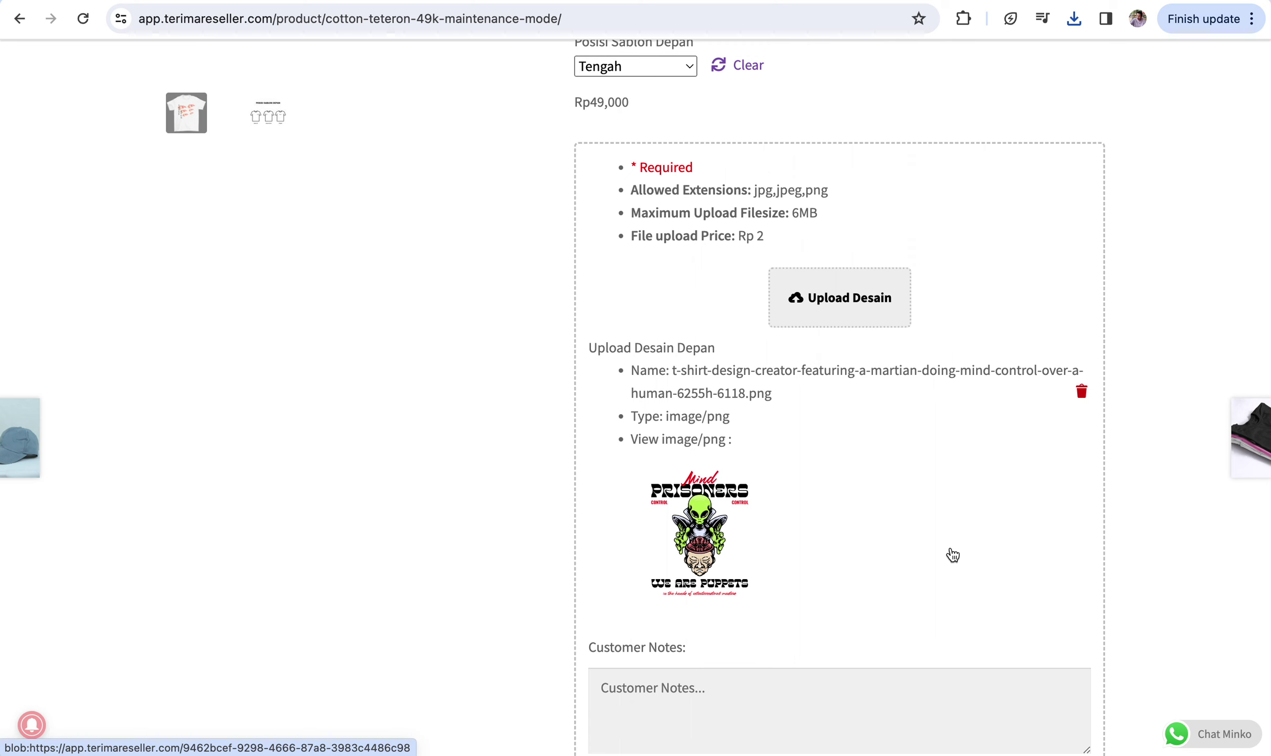
Enter the customer note "Kak Ukuran A4 tengah" for the front design.
scroll(953, 556, down, 3)
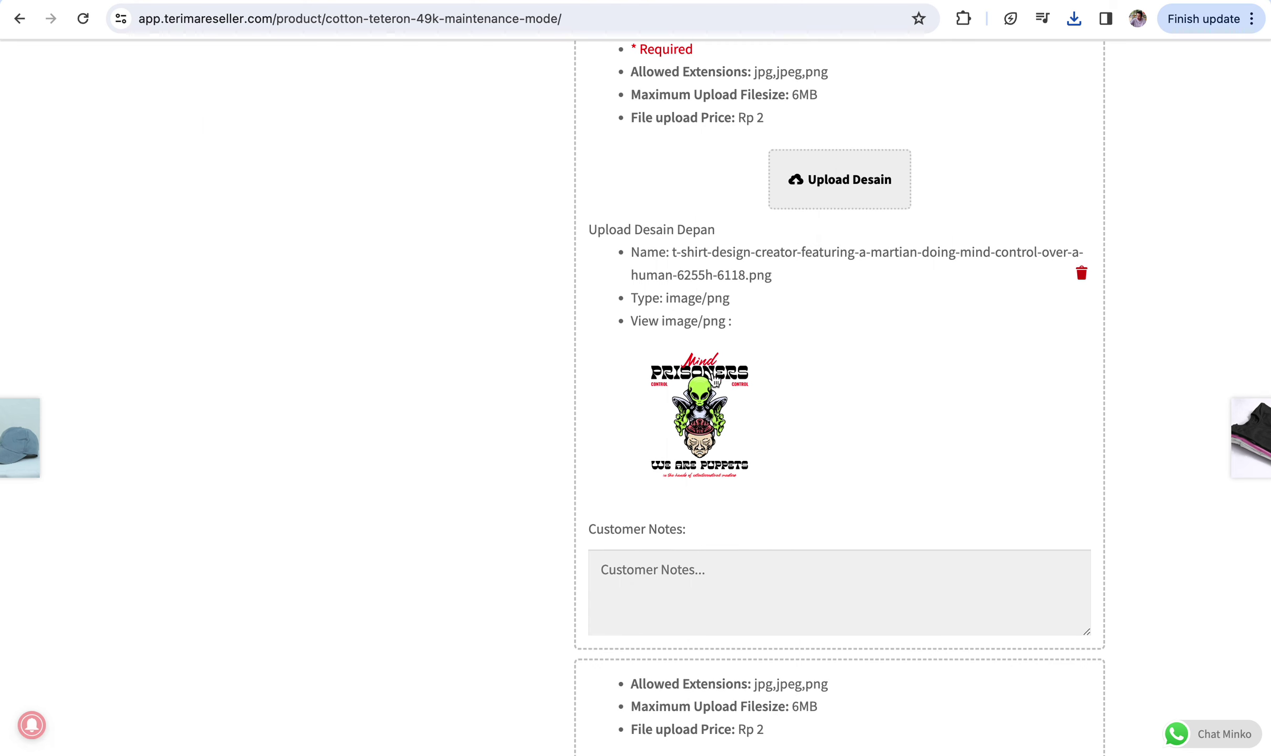
click(706, 569)
text(Kak Ukuran A4)
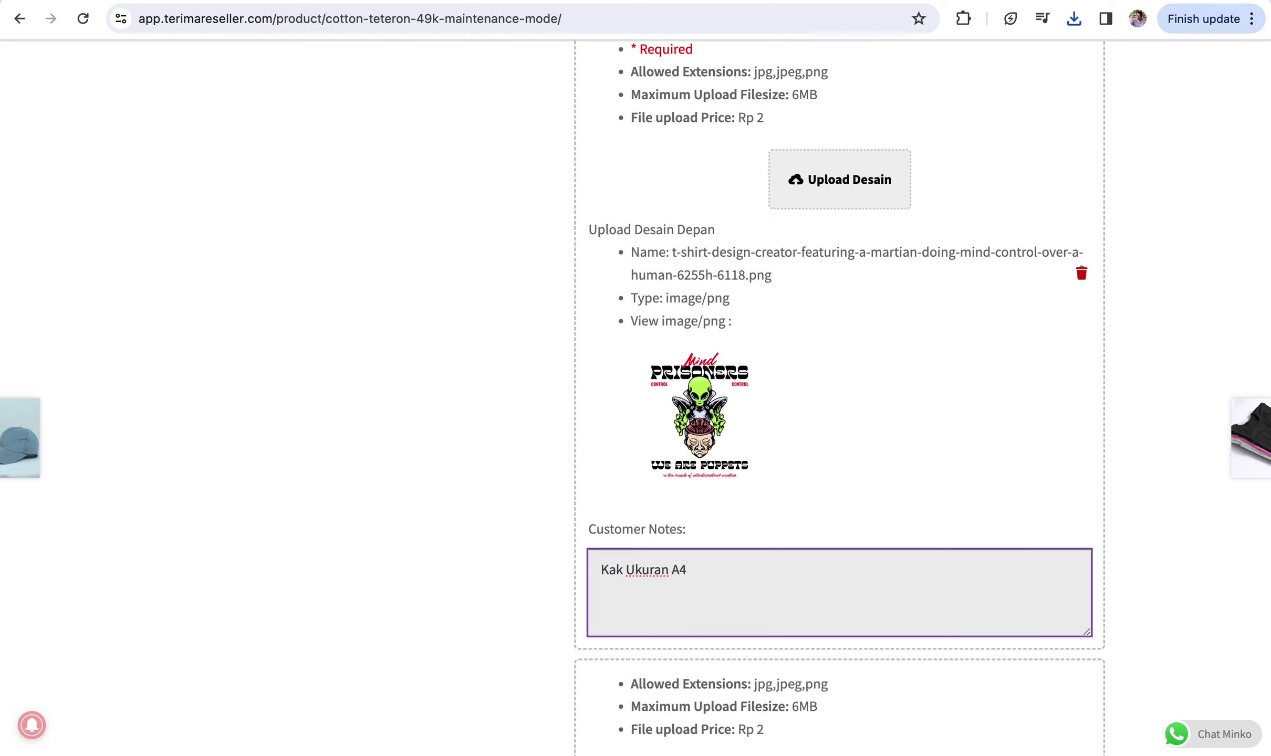
text( tengah)
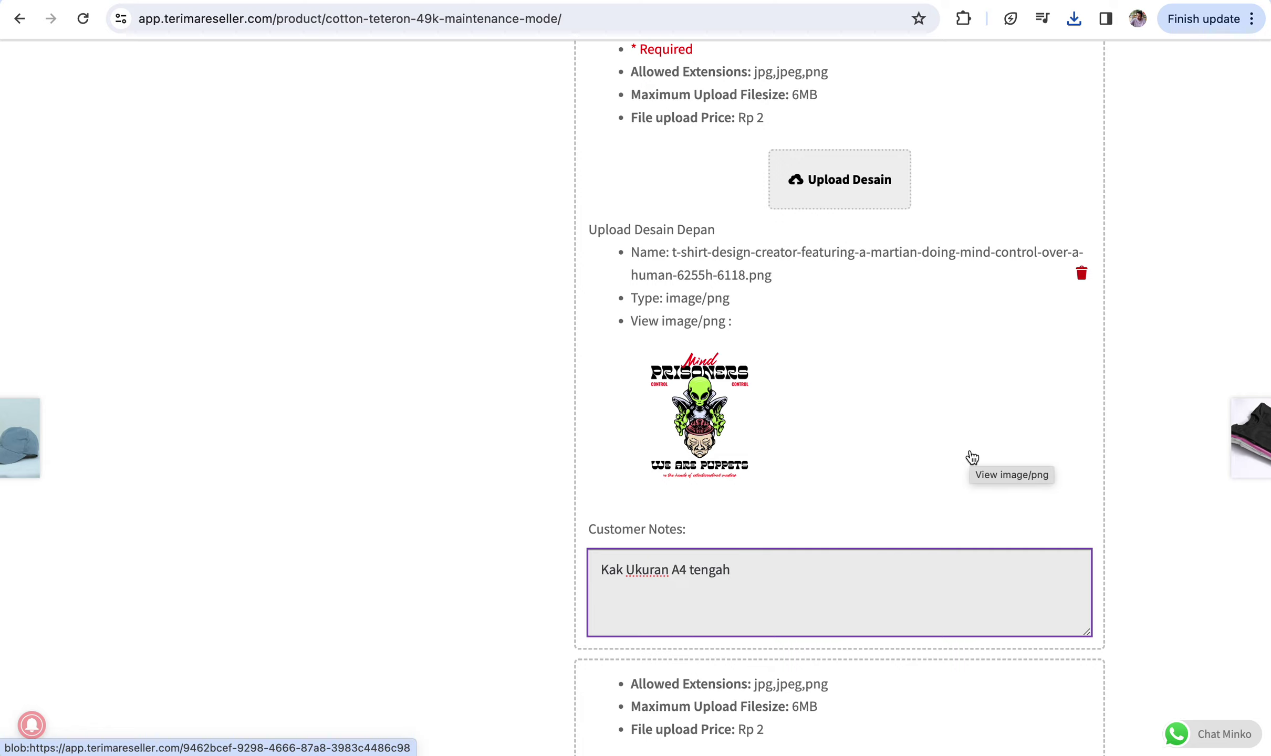
Review the chosen shirt options, the front design with its note, and the back design upload section.
scroll(972, 457, up, 7)
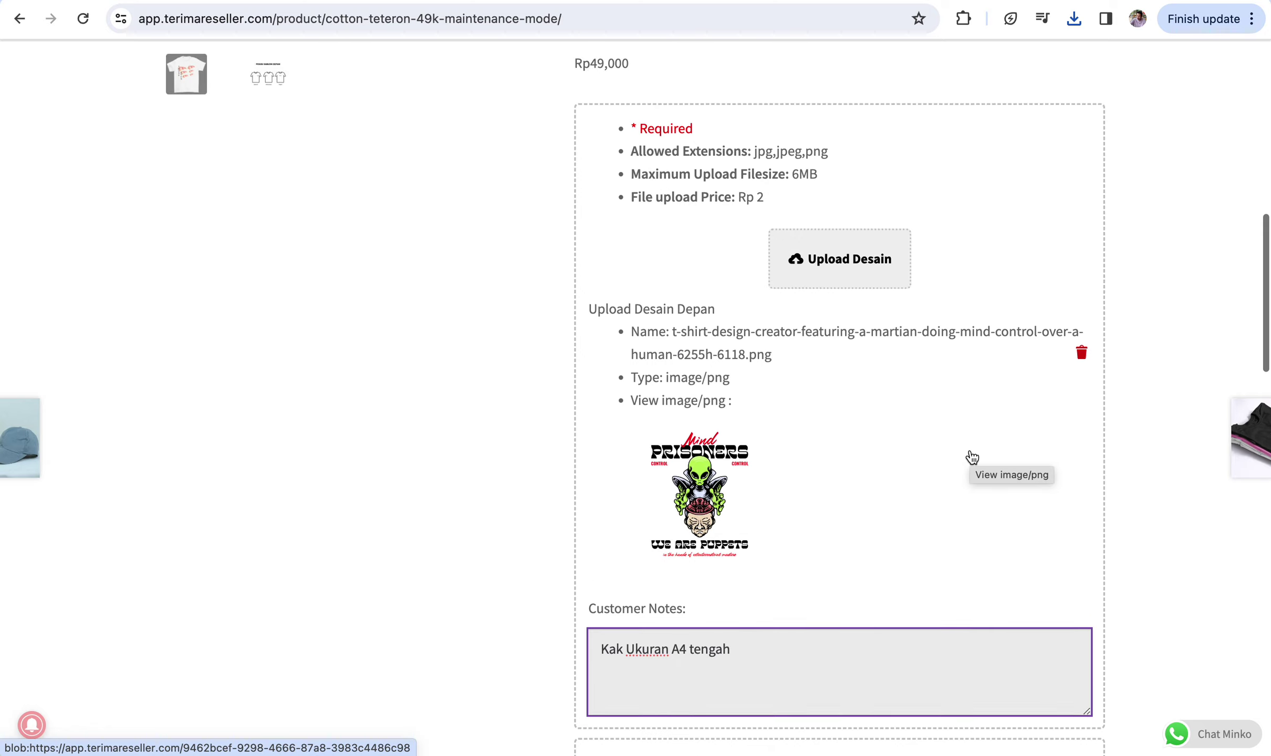
scroll(972, 457, down, 15)
scroll(969, 456, down, 3)
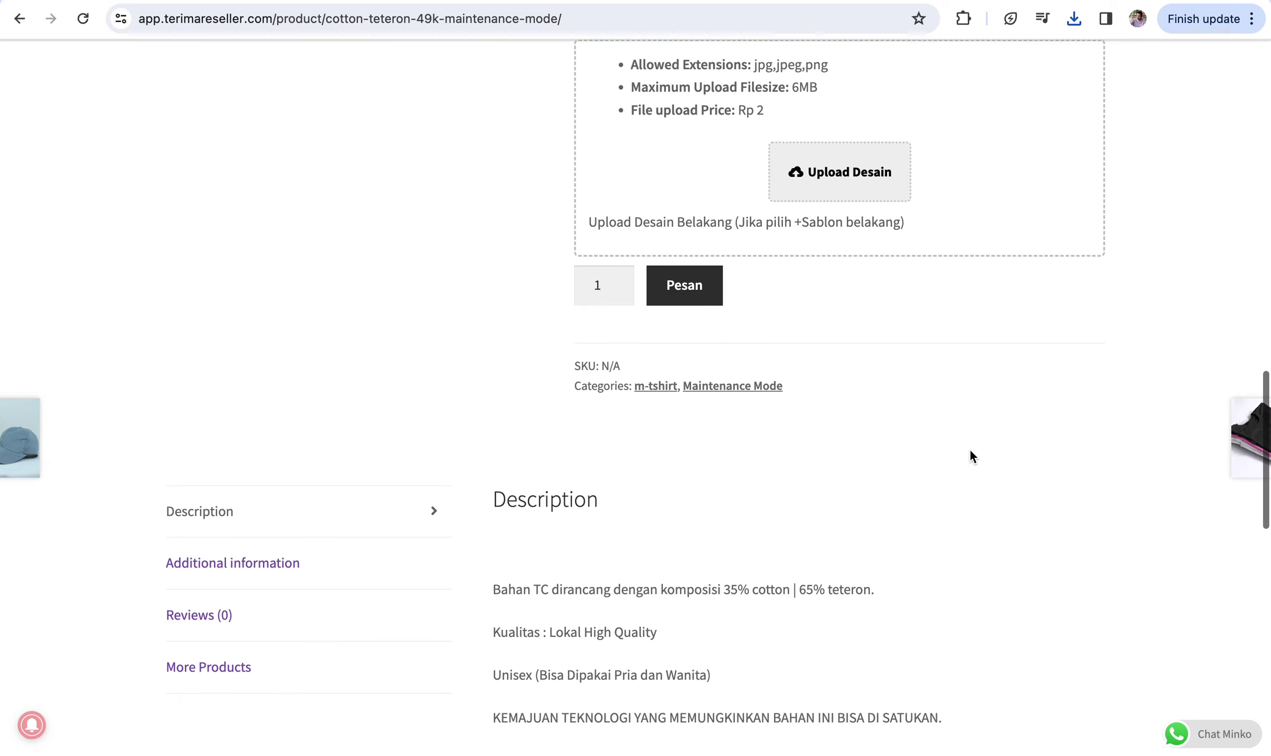
scroll(969, 456, up, 5)
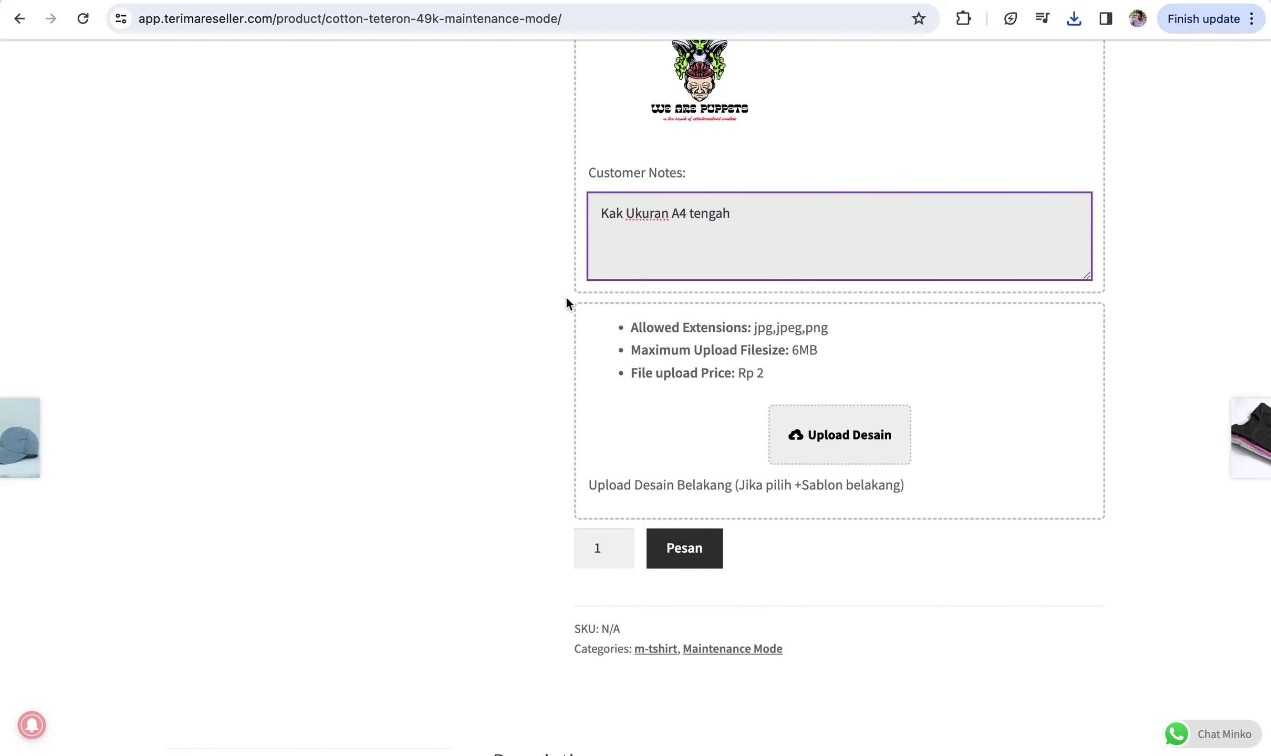
scroll(722, 274, up, 10)
scroll(723, 274, up, 3)
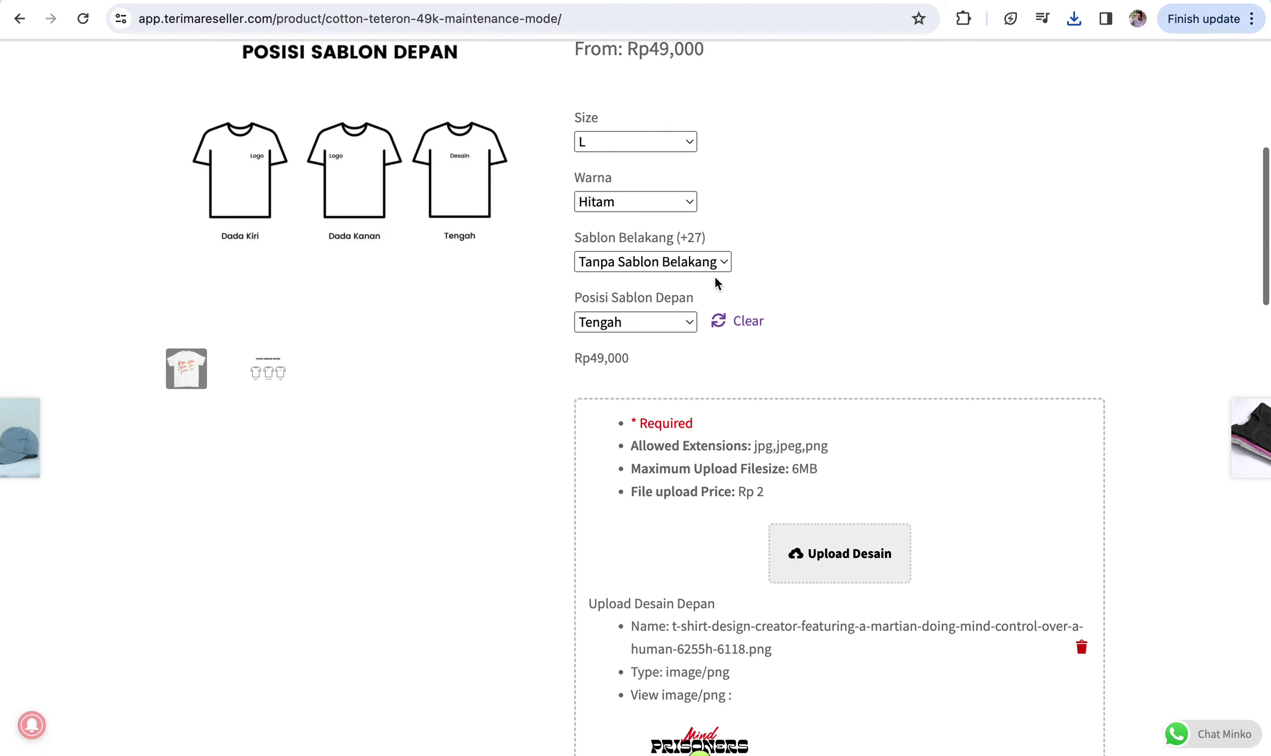
scroll(796, 317, down, 20)
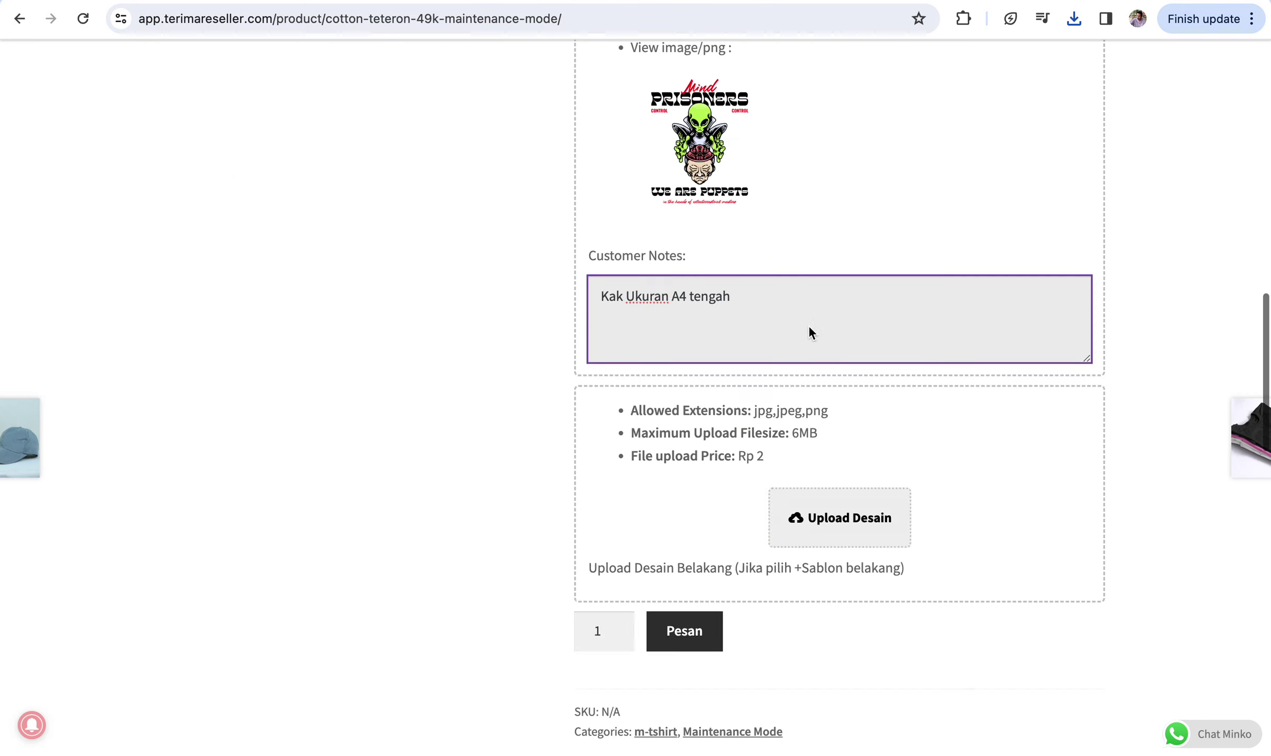
scroll(743, 257, up, 3)
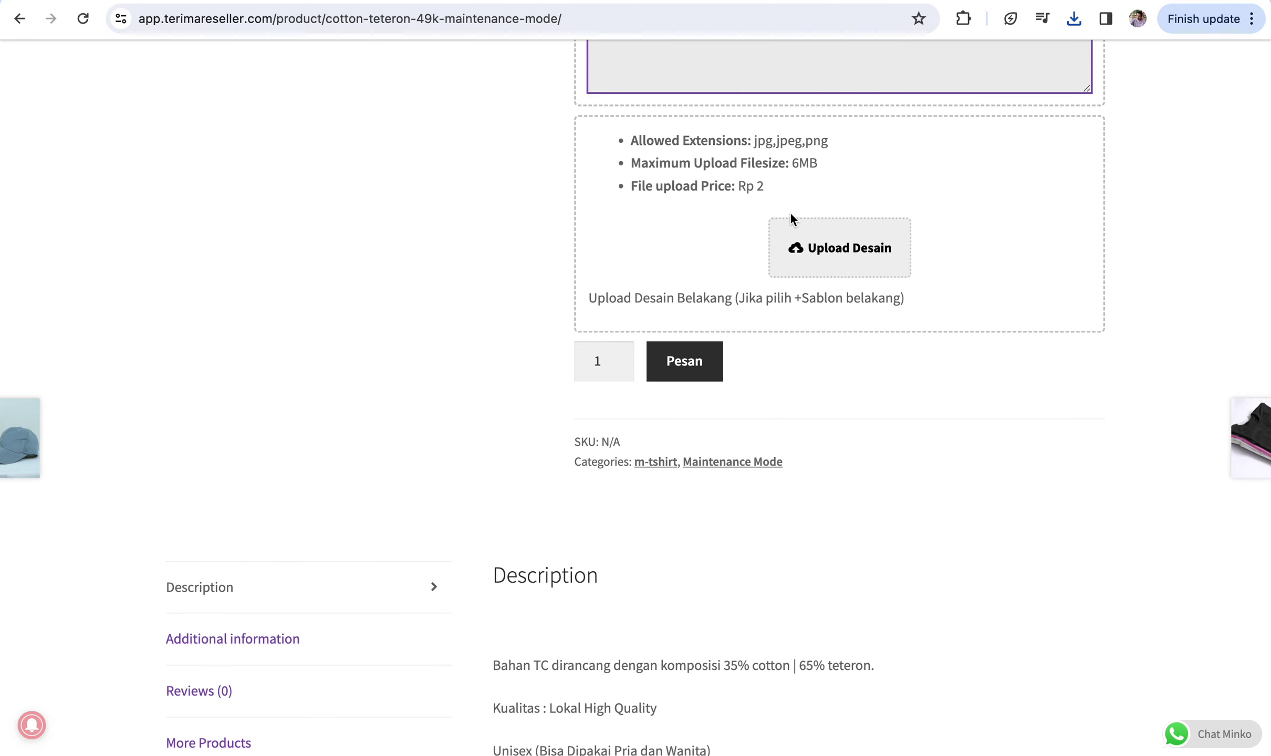
Try the A7 size for the back print and return the option to Tanpa Sablon Belakang.
scroll(791, 212, up, 18)
click(694, 431)
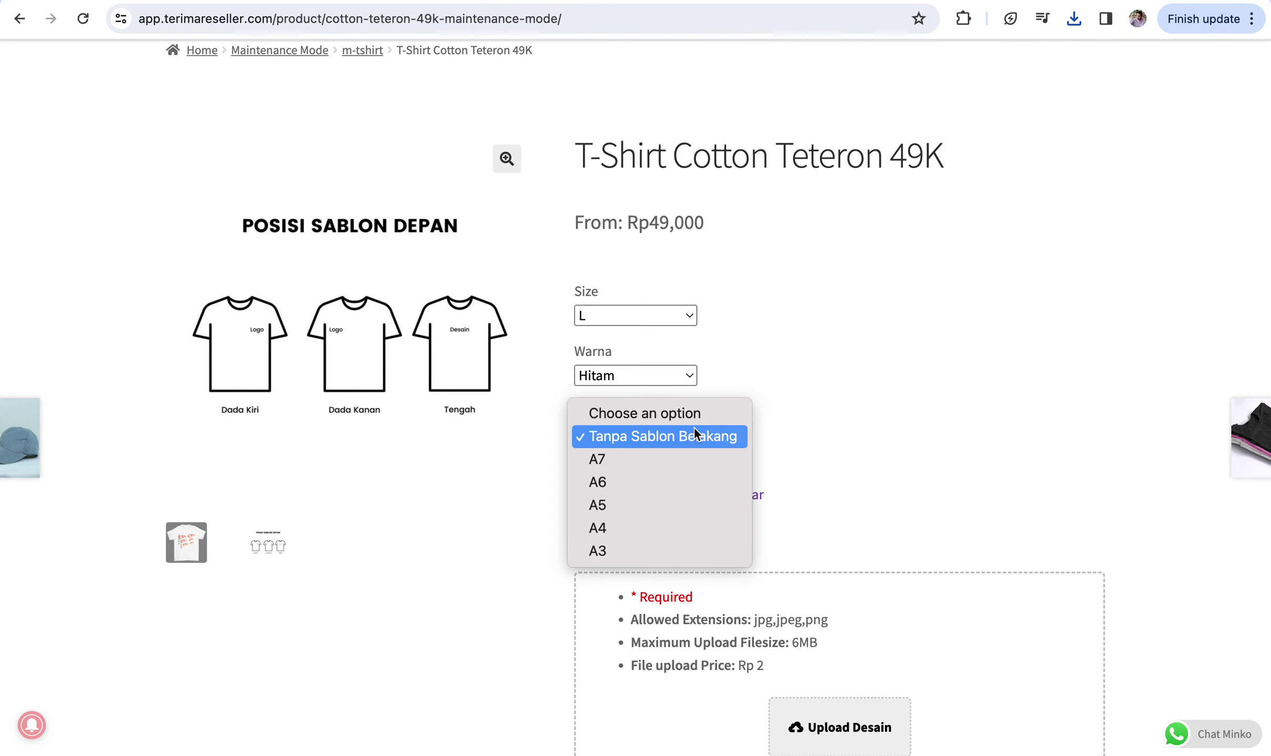
click(656, 460)
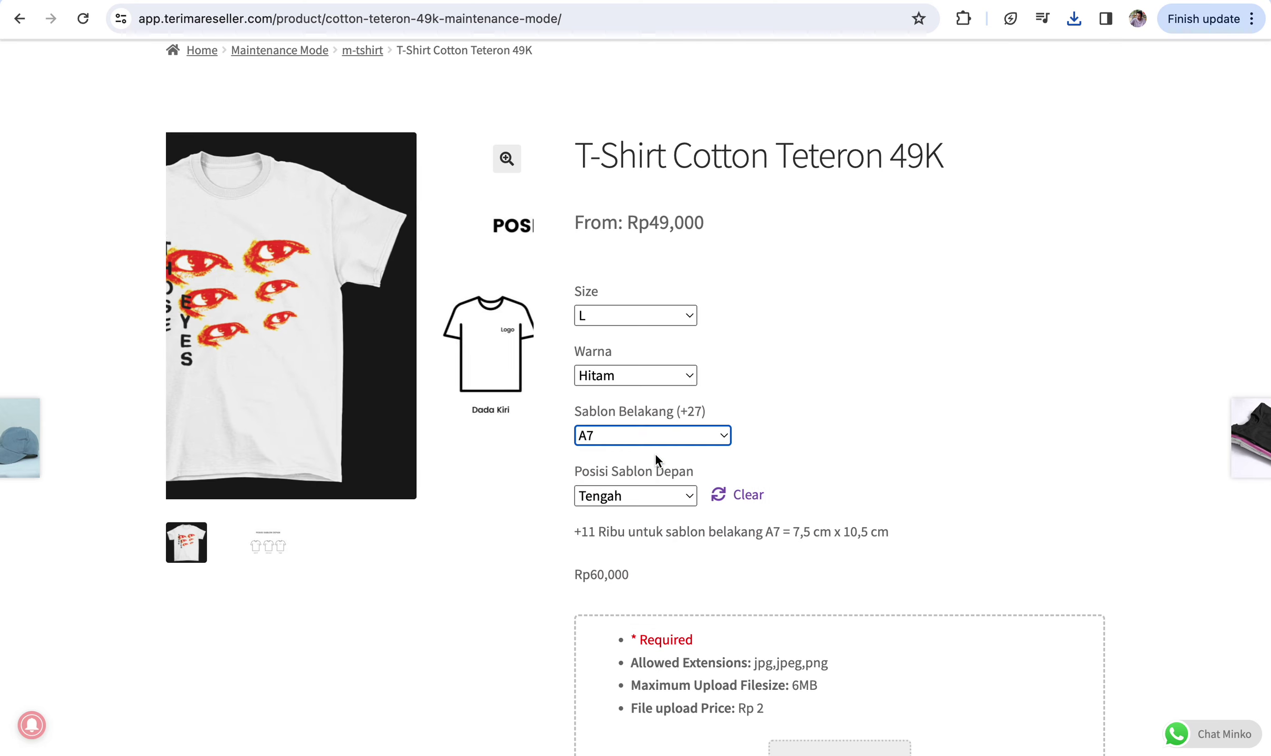
click(683, 434)
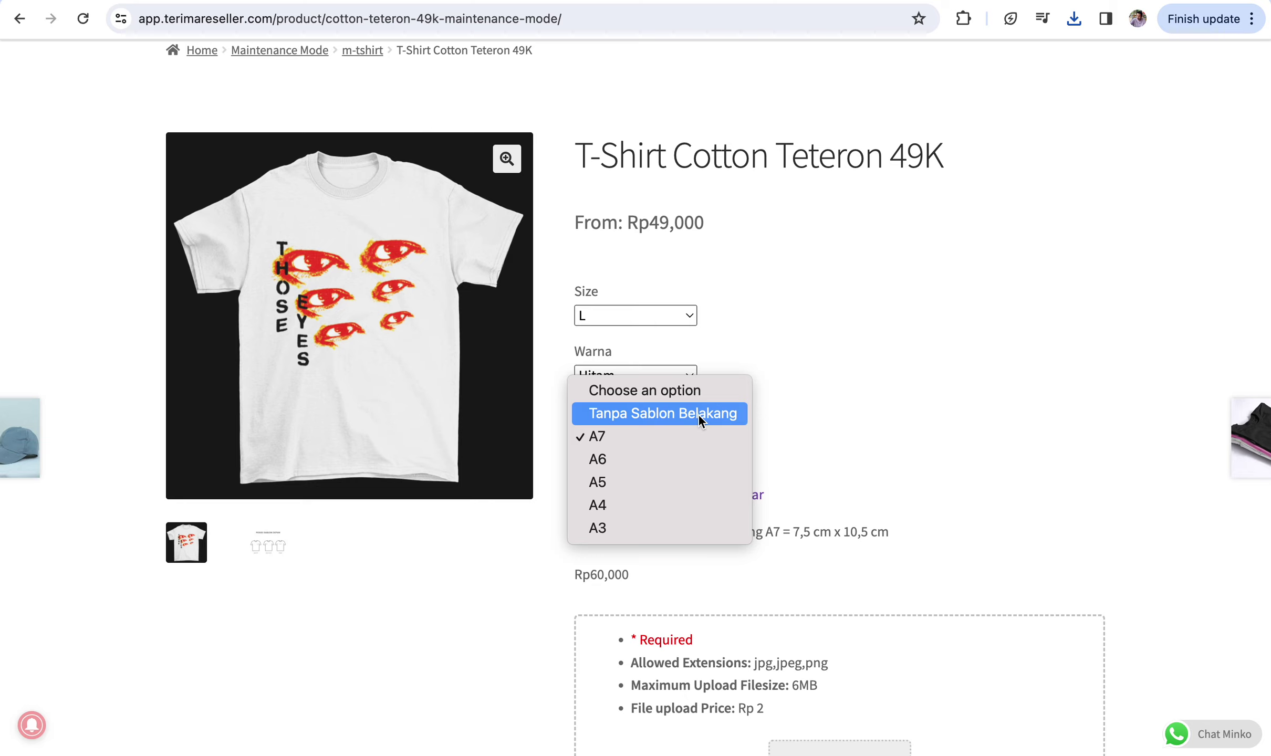
click(697, 413)
Check the order form, add one configured T-Shirt Cotton Teteron 49K to the cart and open the cart.
scroll(755, 445, down, 12)
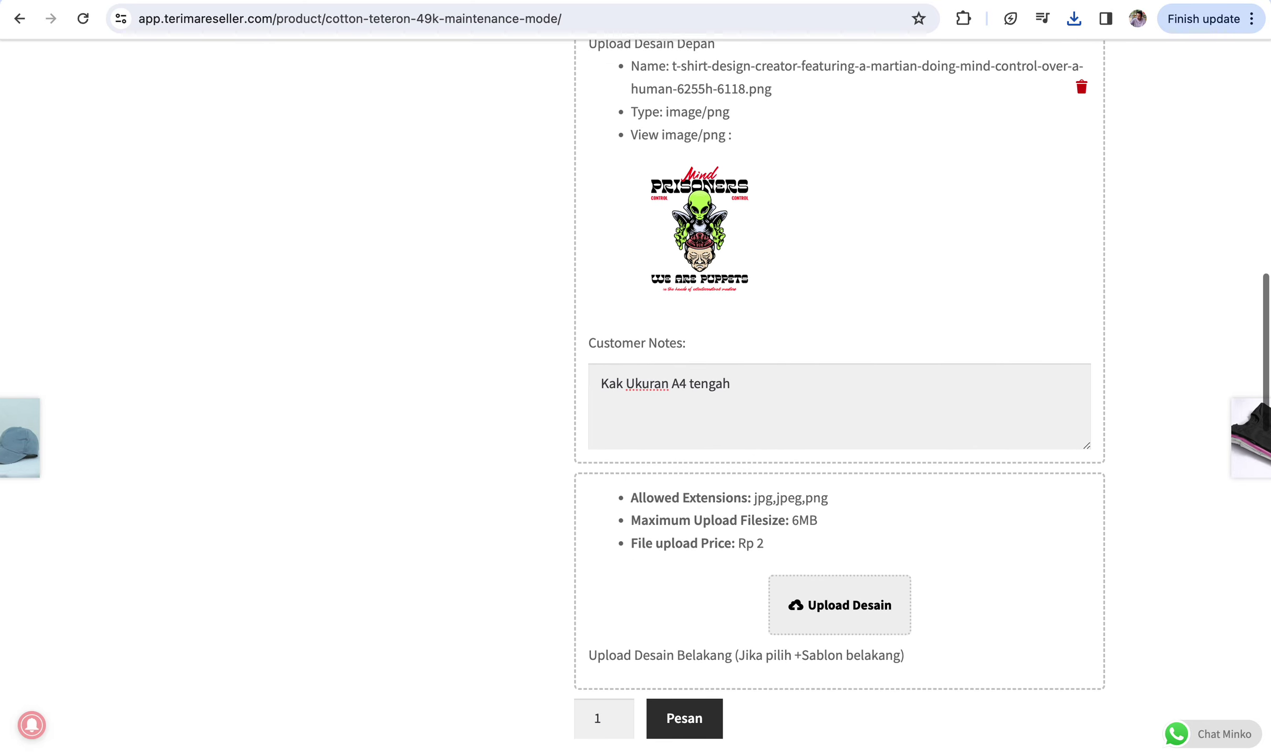
scroll(819, 357, down, 3)
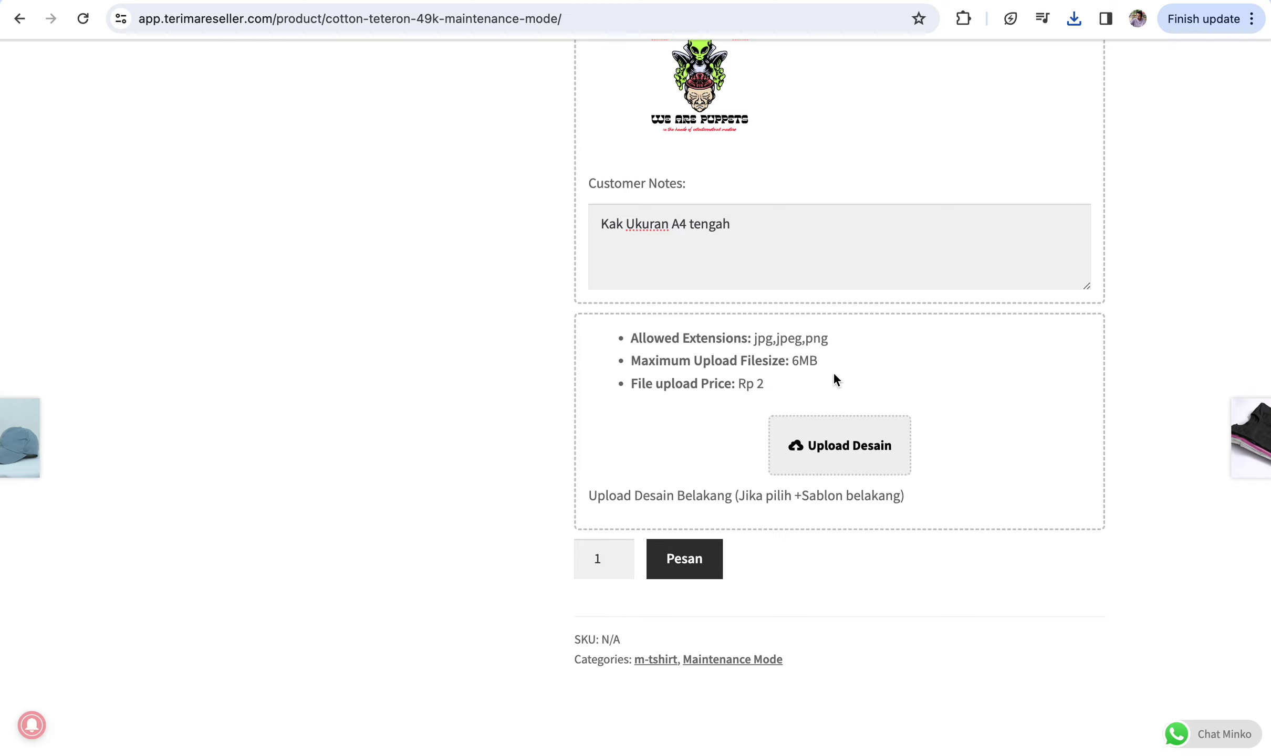
scroll(834, 372, up, 15)
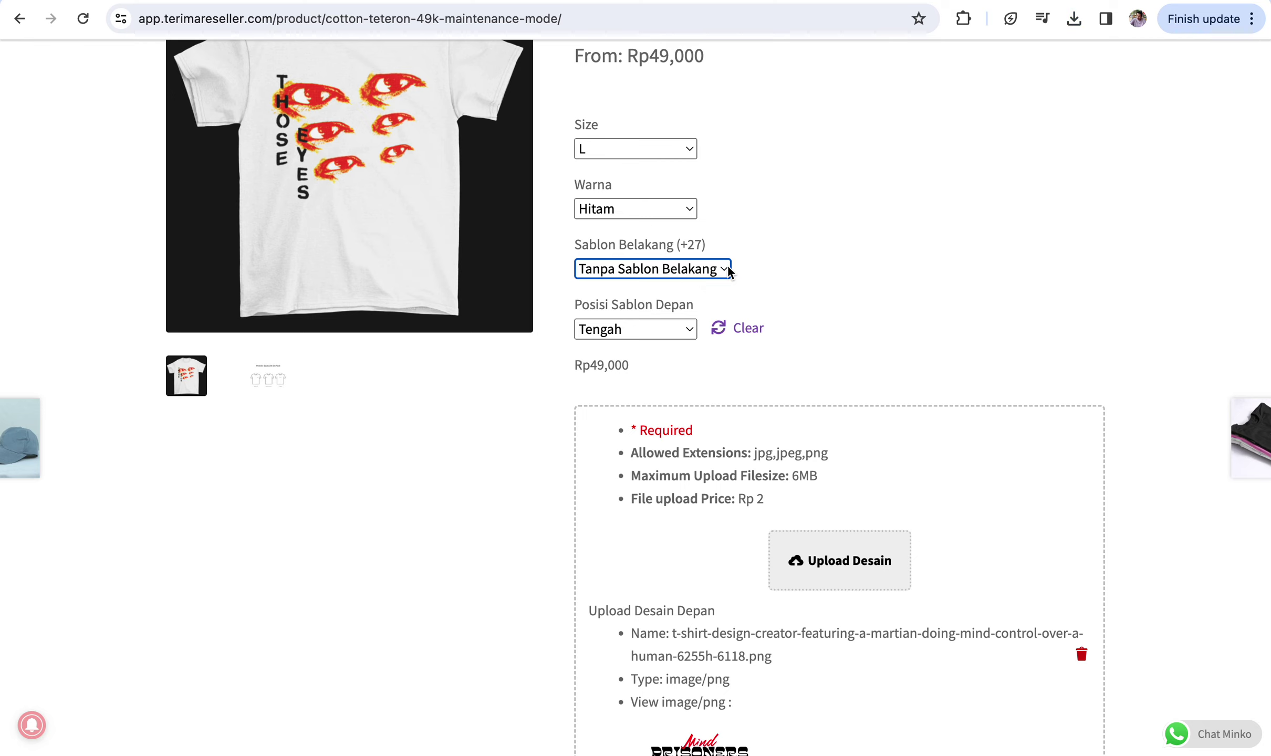
scroll(729, 271, down, 15)
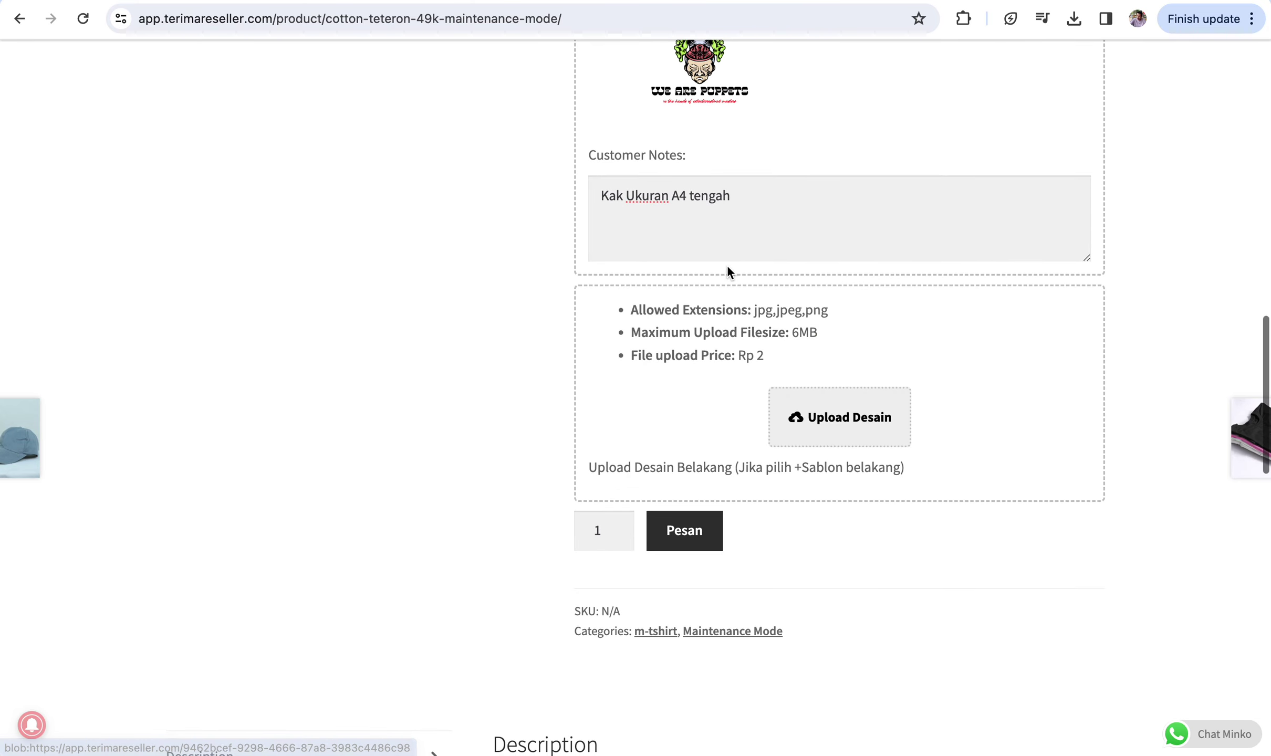
click(690, 536)
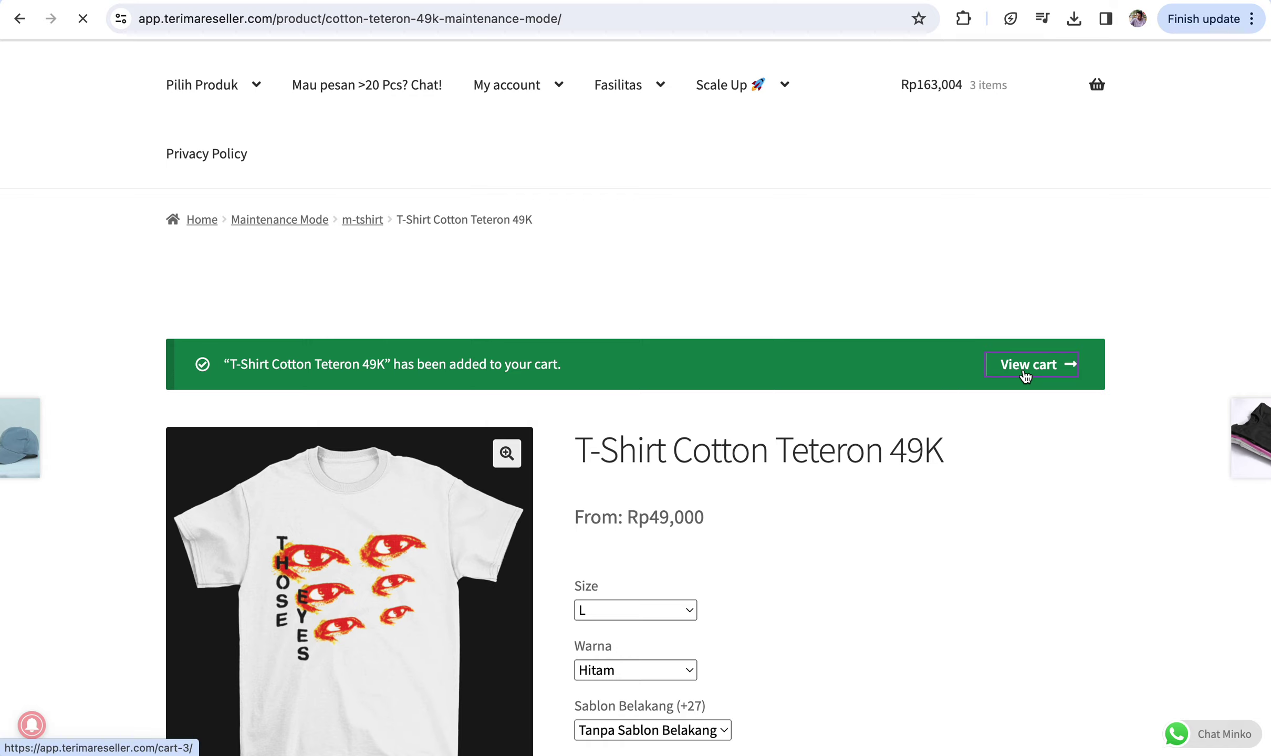
Remove Combed Stripes 30s Mineral Green and Long Sleeve Combe 30's from the cart.
scroll(1025, 377, down, 10)
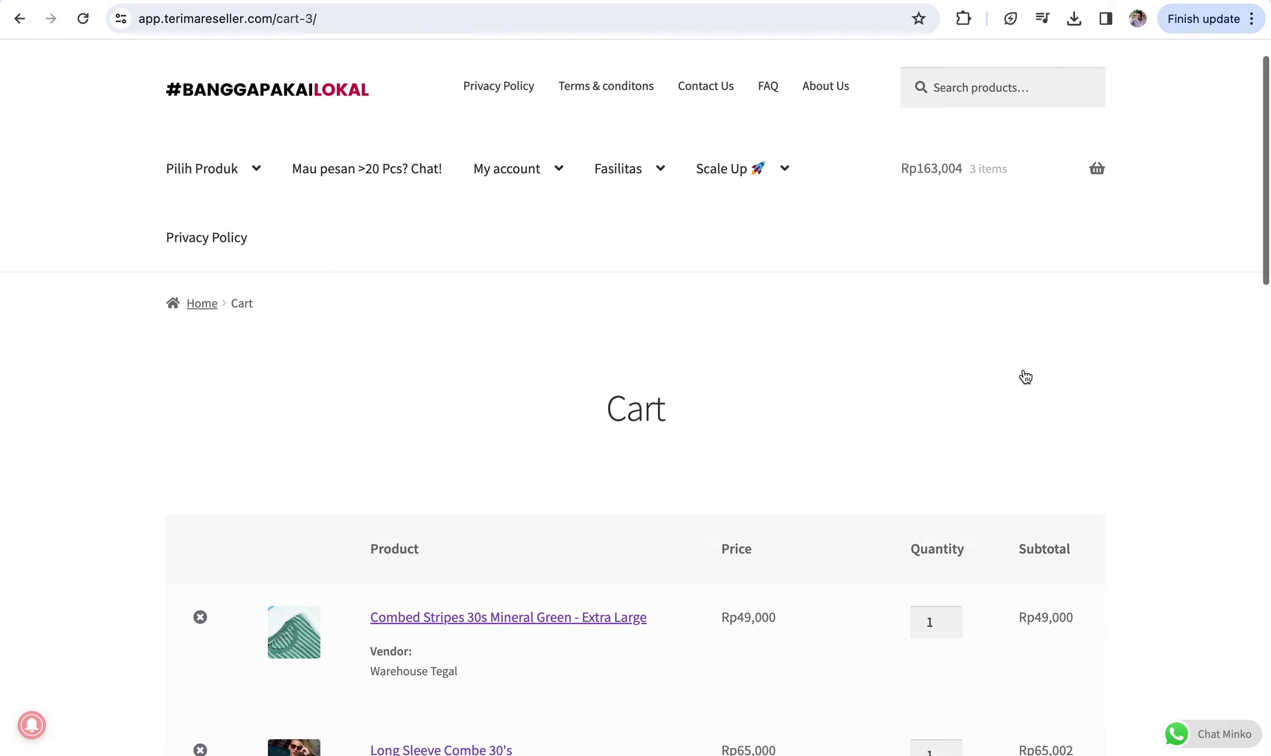
scroll(1025, 377, down, 10)
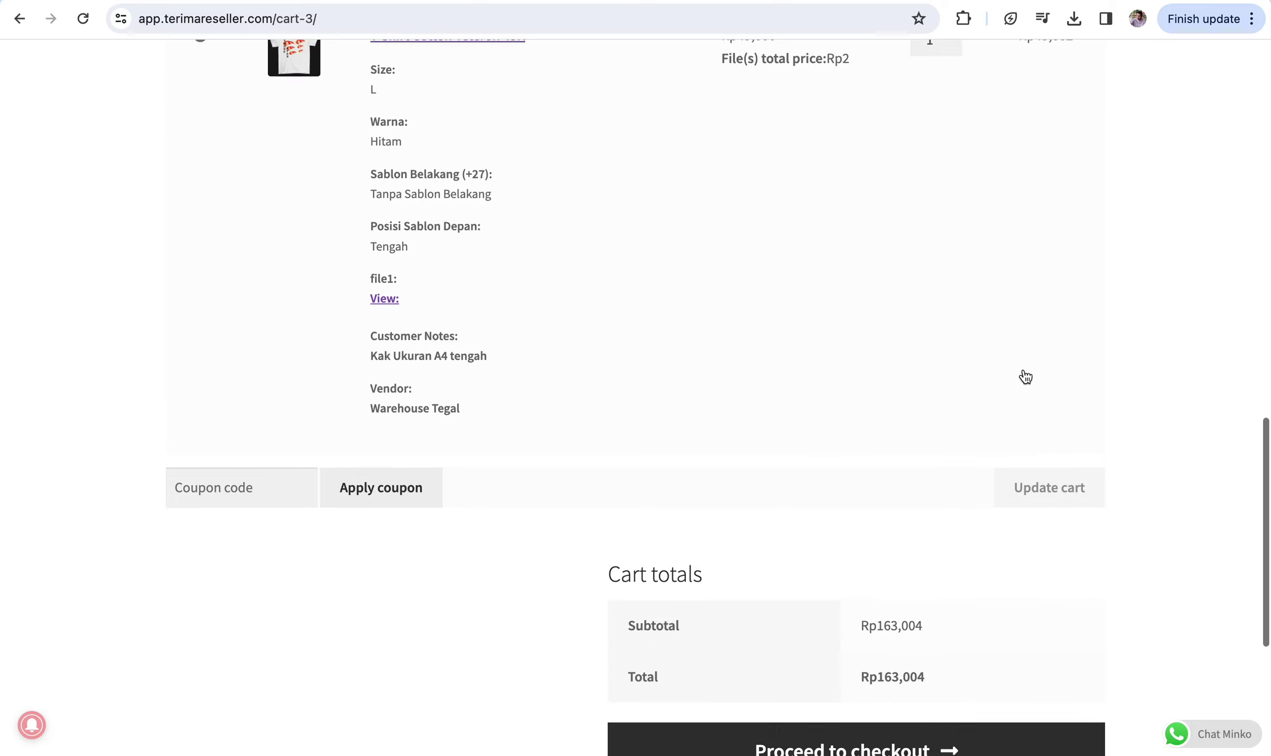
scroll(1026, 377, up, 10)
scroll(661, 361, up, 5)
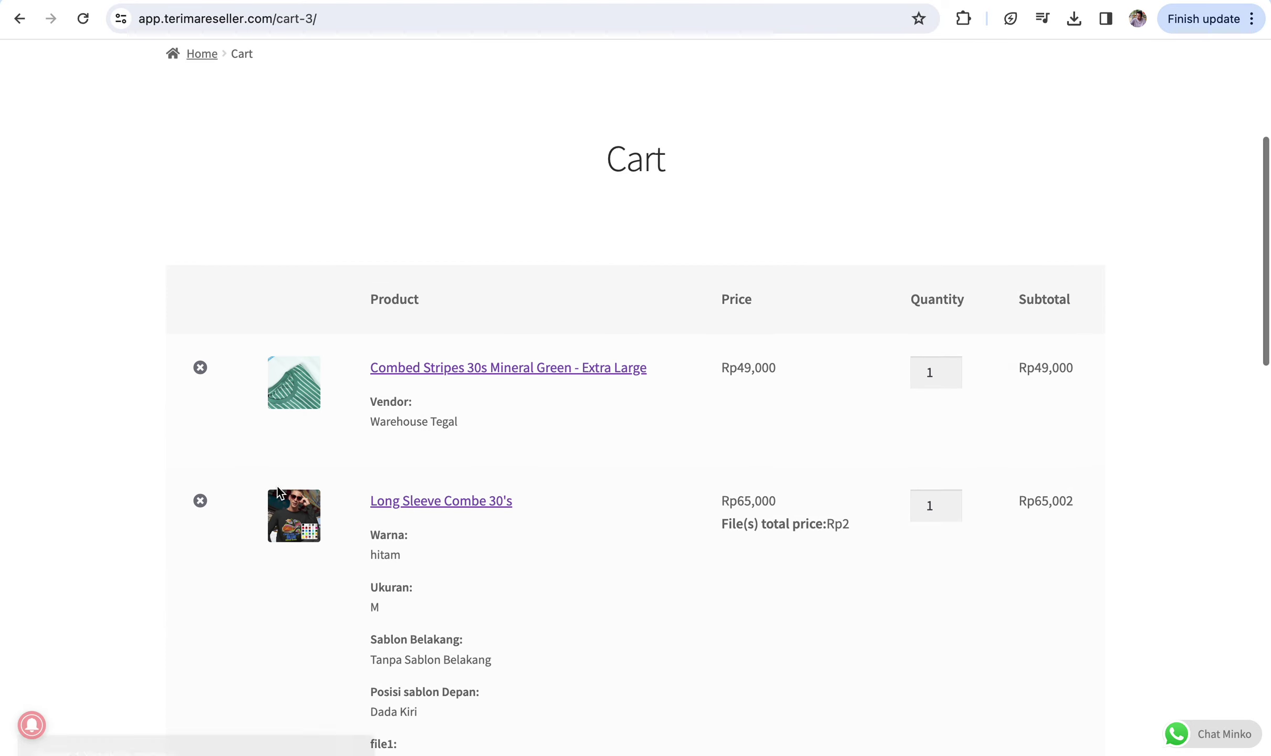
scroll(231, 394, down, 2)
click(199, 301)
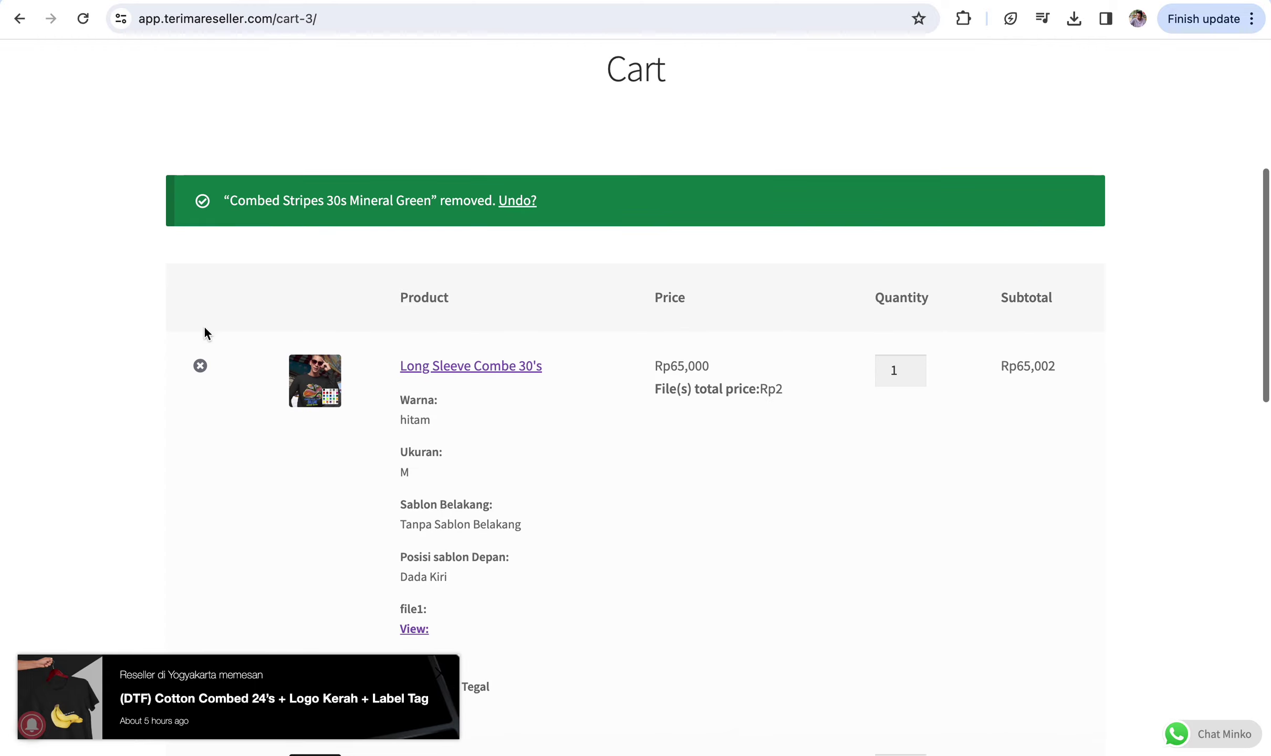
click(201, 321)
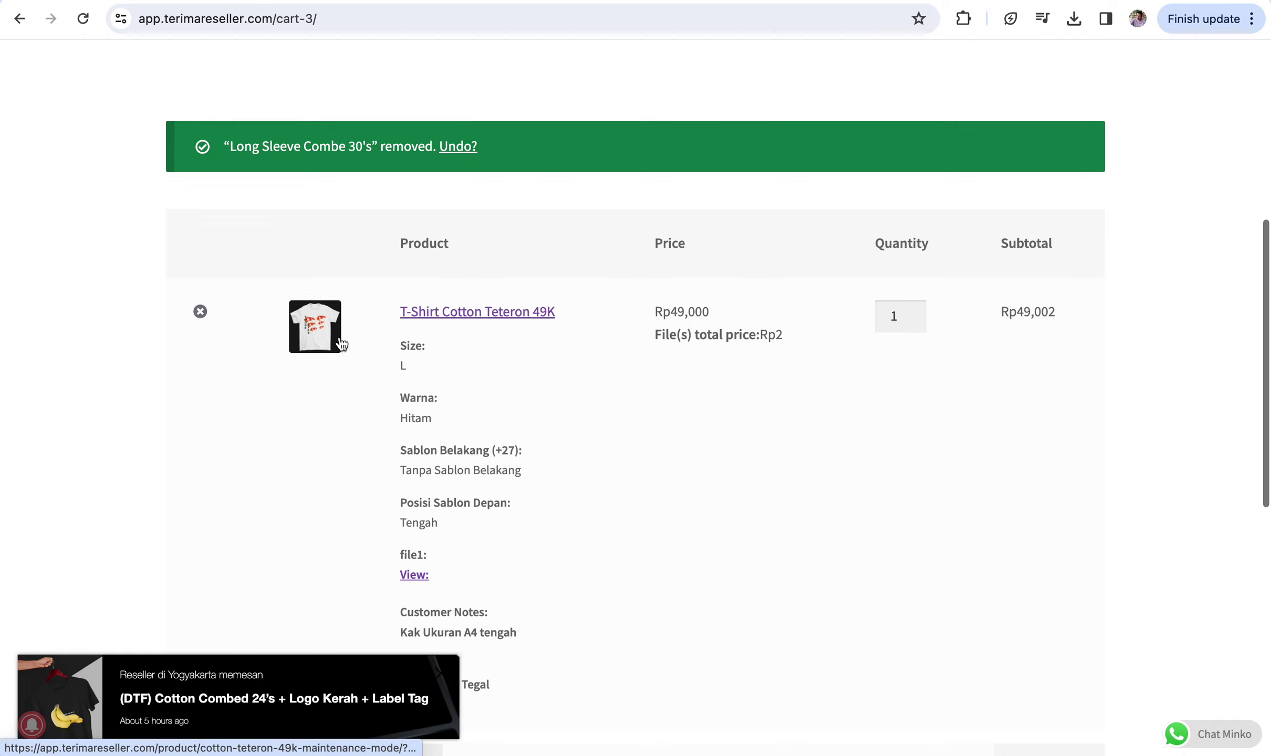
Review the remaining T-Shirt Cotton Teteron 49K's options, customer note, subtotal and cart totals.
scroll(454, 319, down, 2)
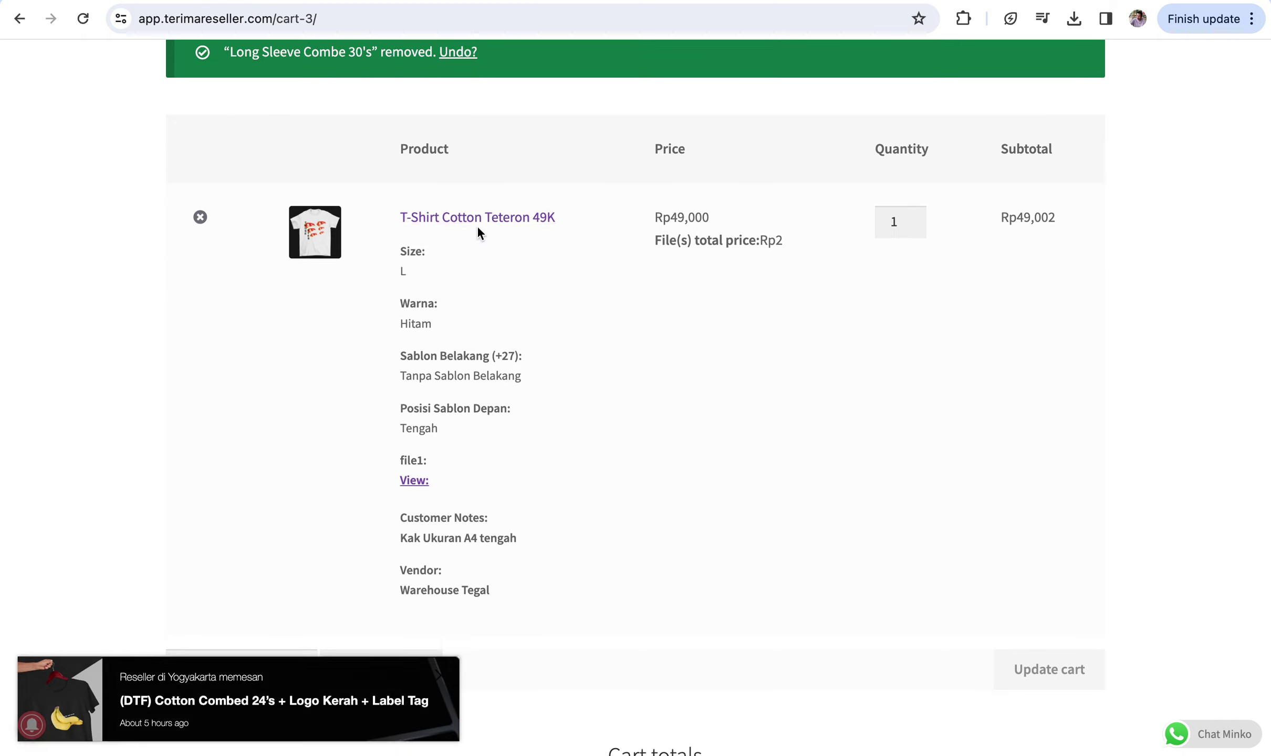
scroll(469, 280, down, 2)
scroll(470, 281, up, 3)
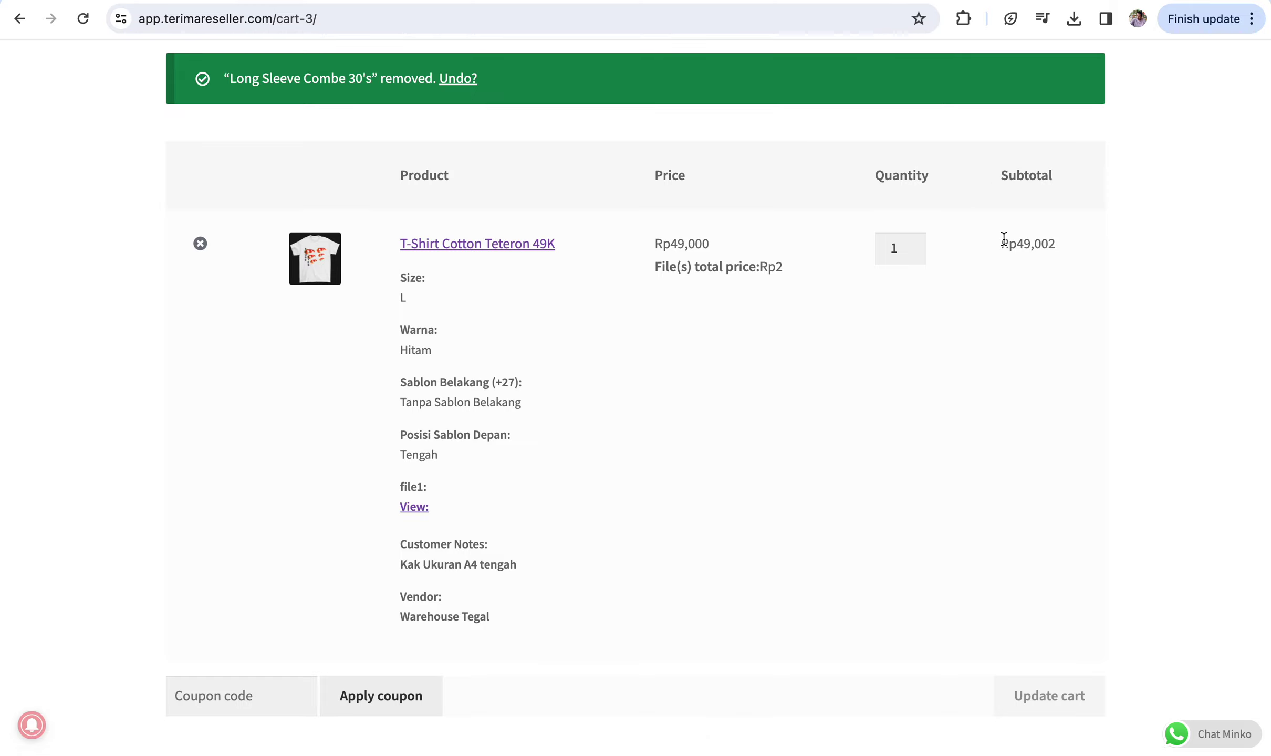
drag(1004, 242, 1077, 241)
scroll(1076, 241, down, 5)
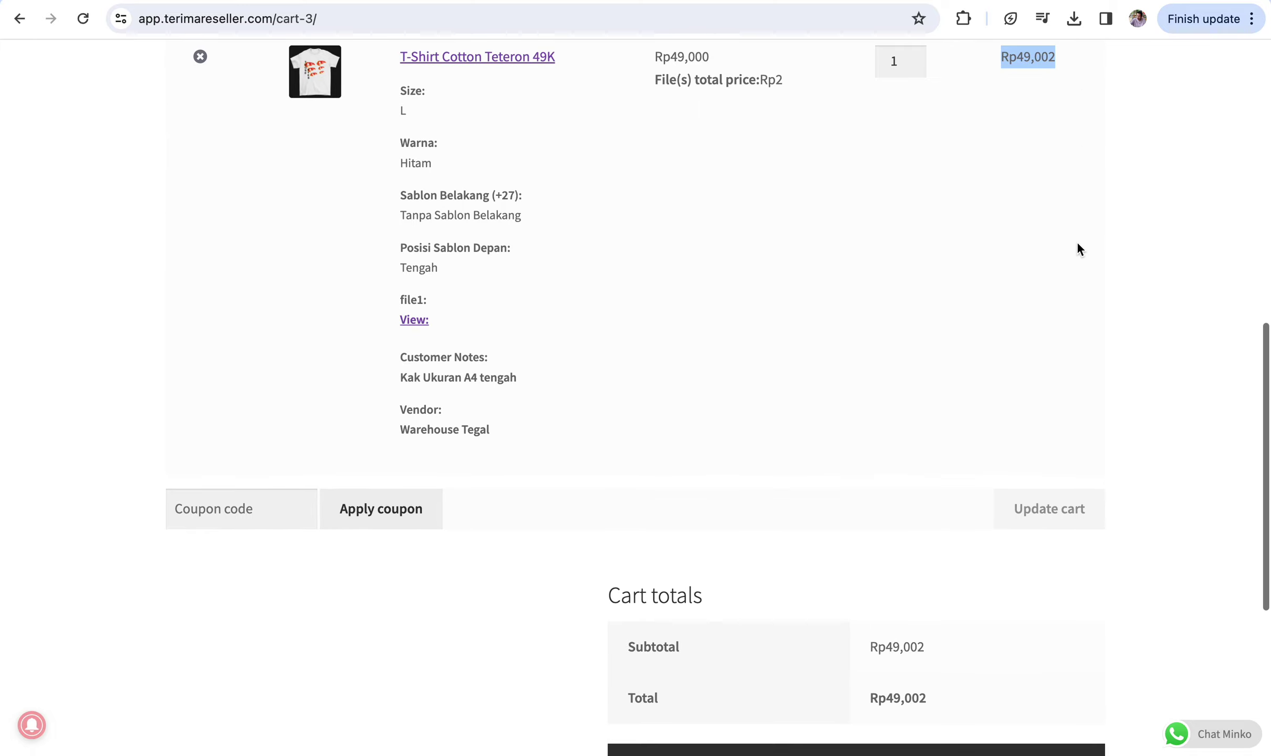
scroll(1076, 241, up, 1)
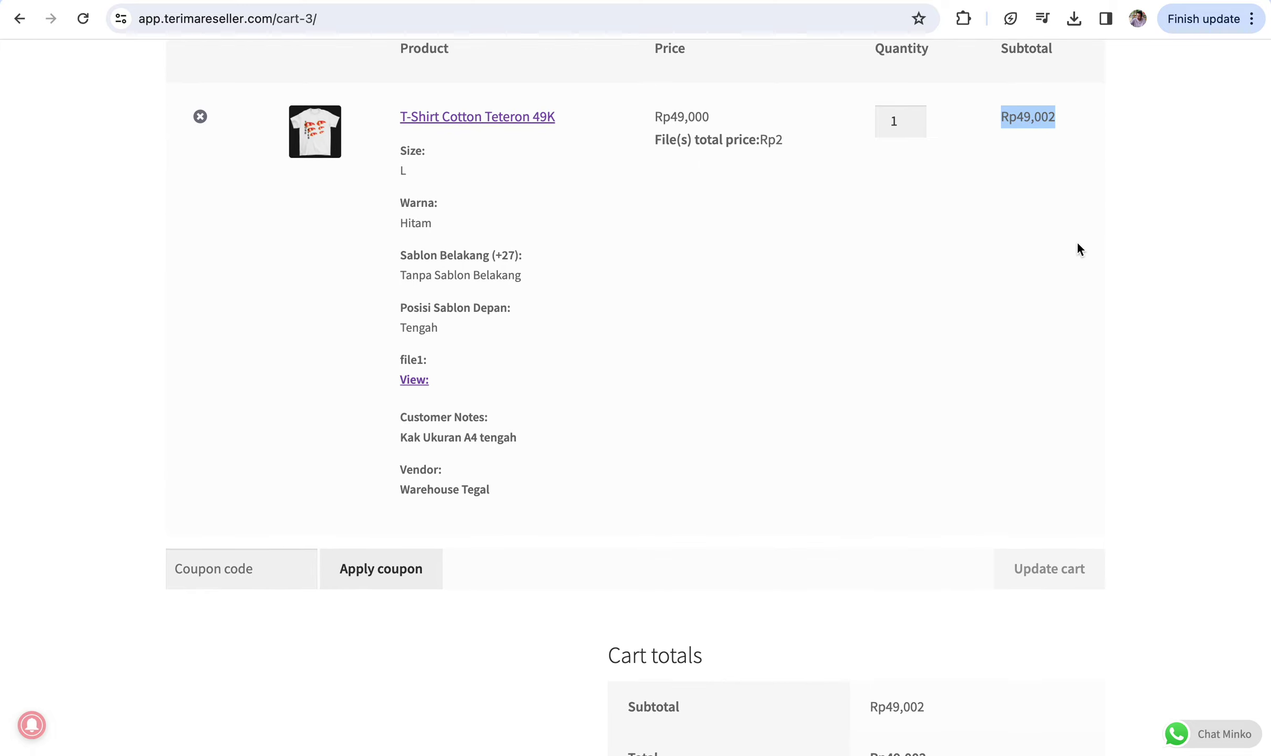
Proceed from the cart with the T-Shirt Cotton Teteron 49K to the checkout form.
scroll(1076, 241, down, 10)
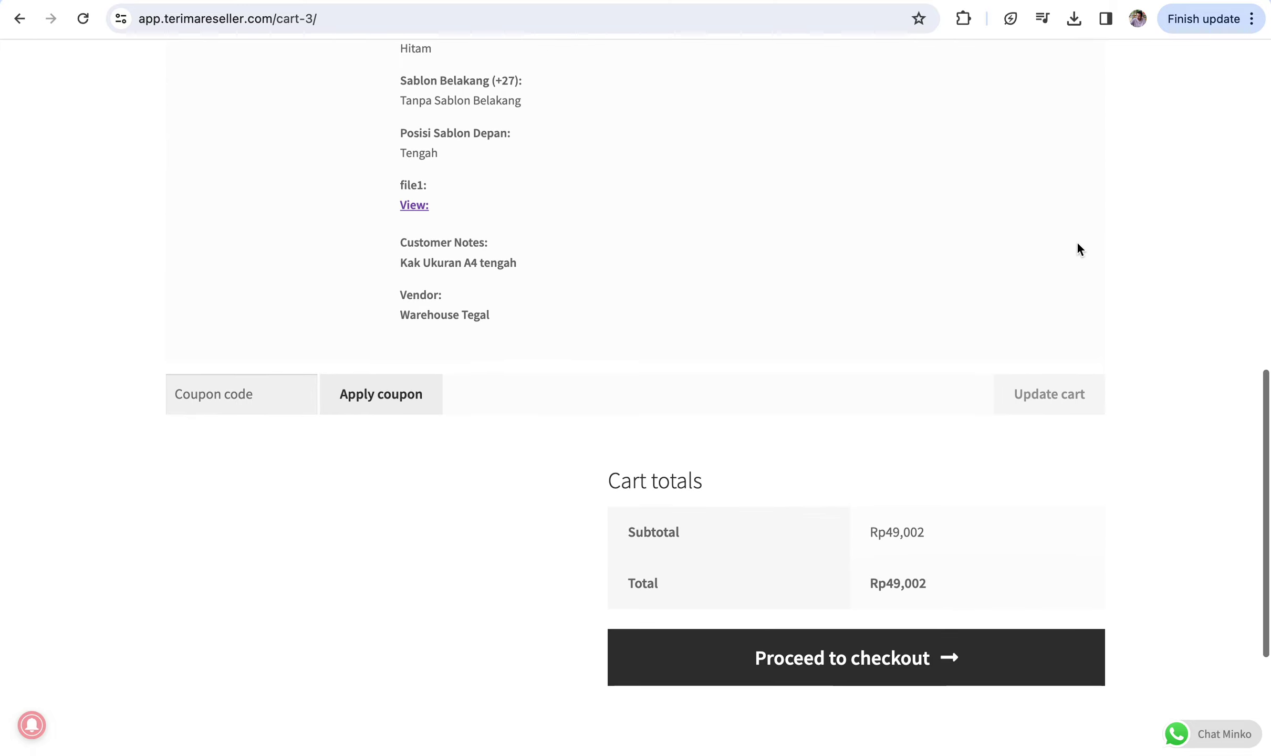
click(887, 509)
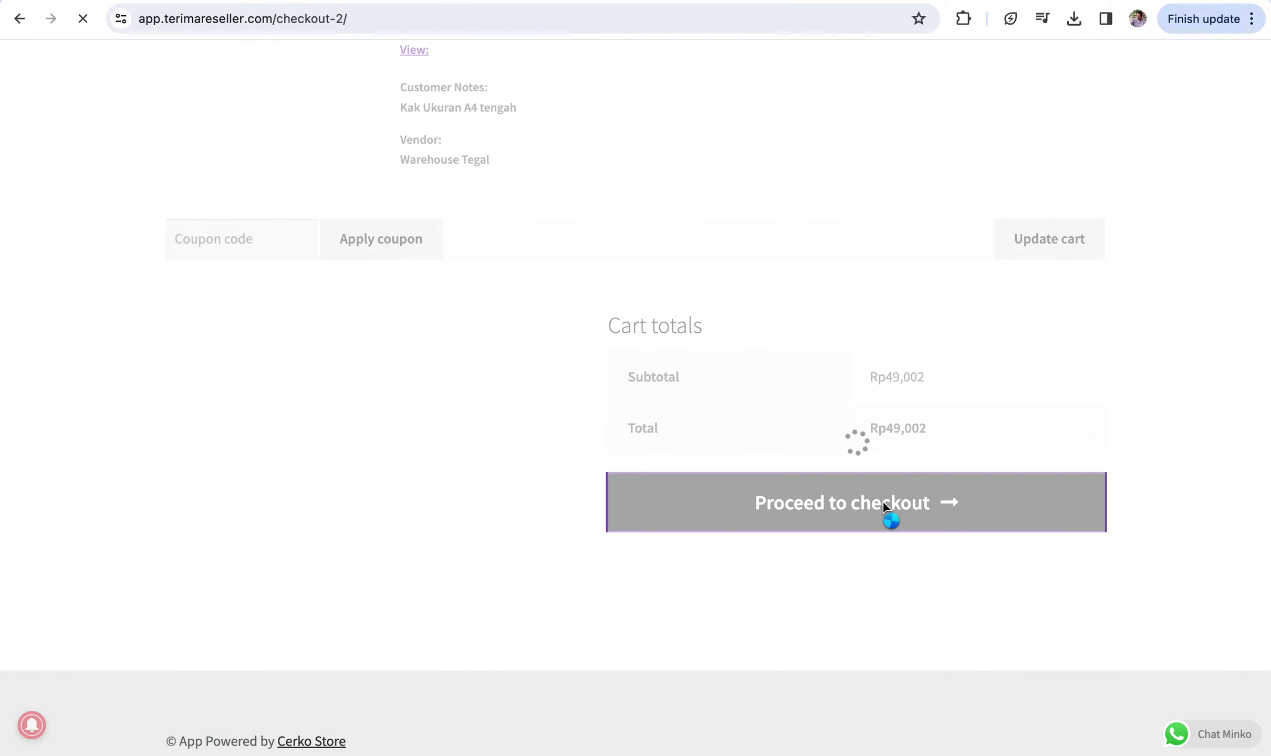
scroll(883, 503, down, 8)
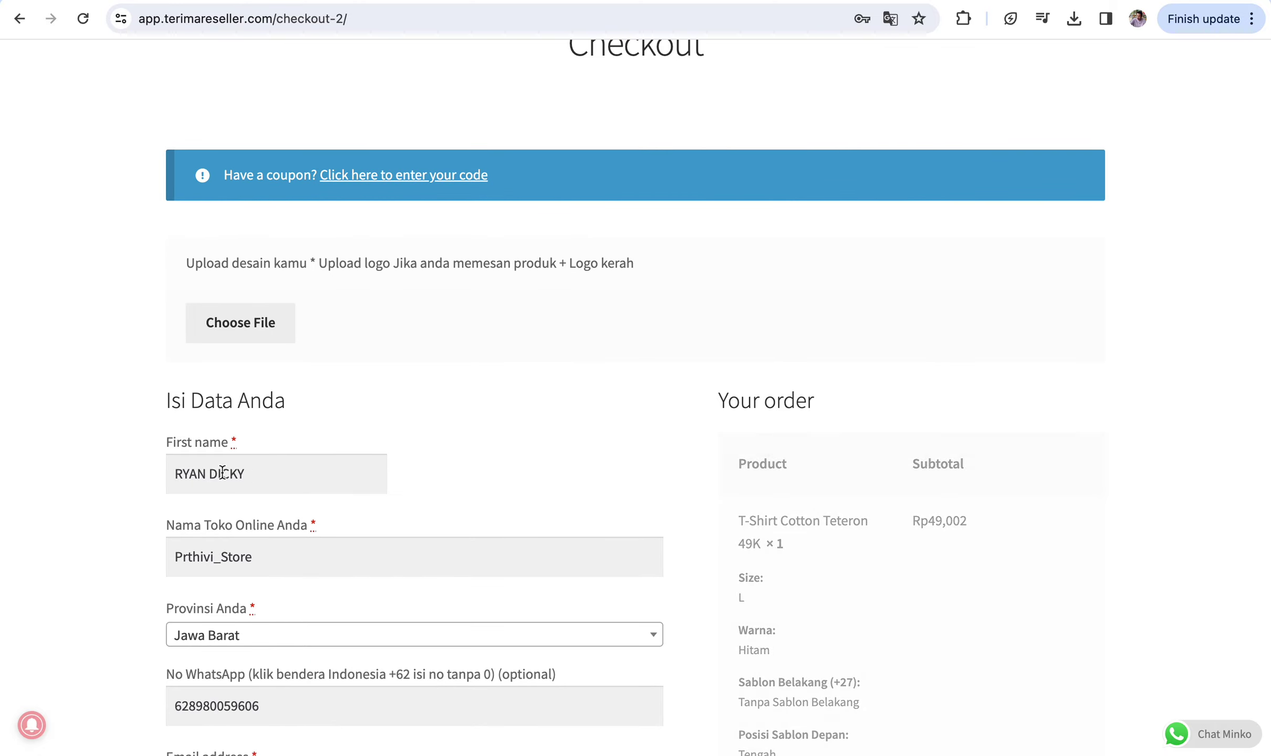
Replace the online store name in the reseller data with cerko.
scroll(277, 466, down, 3)
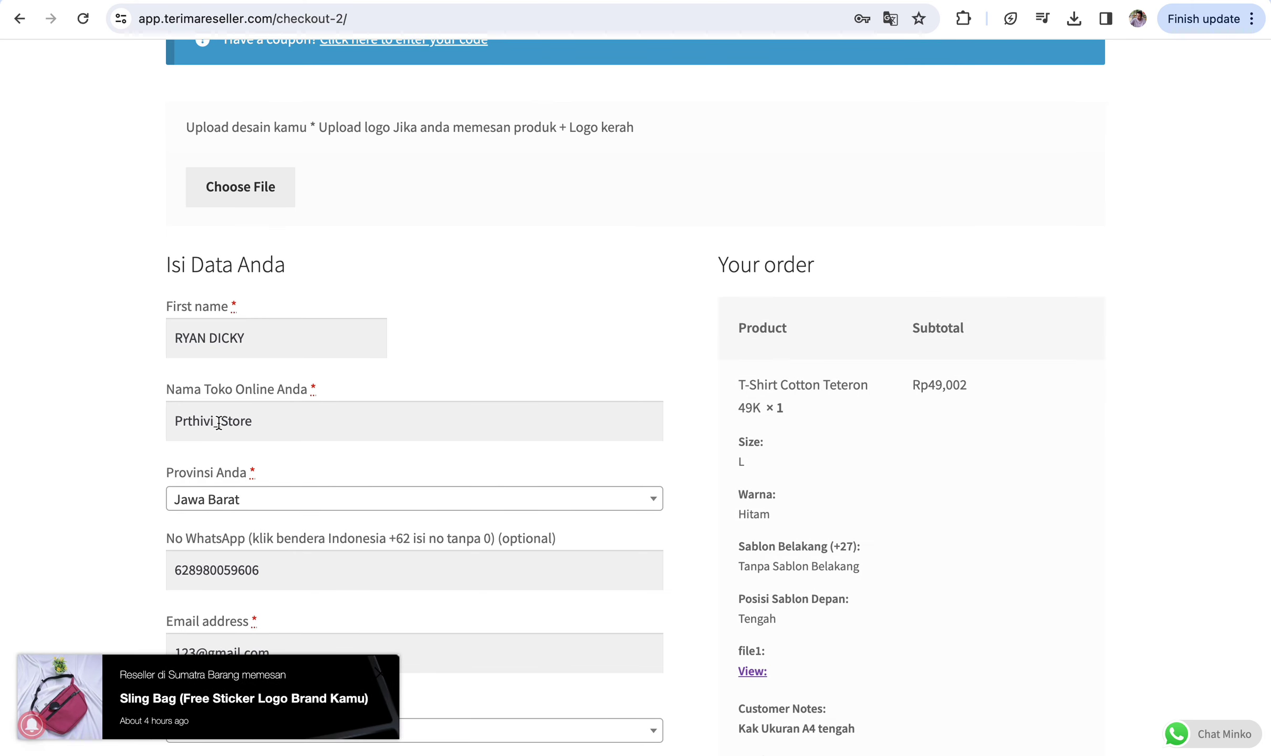
double_click(207, 422)
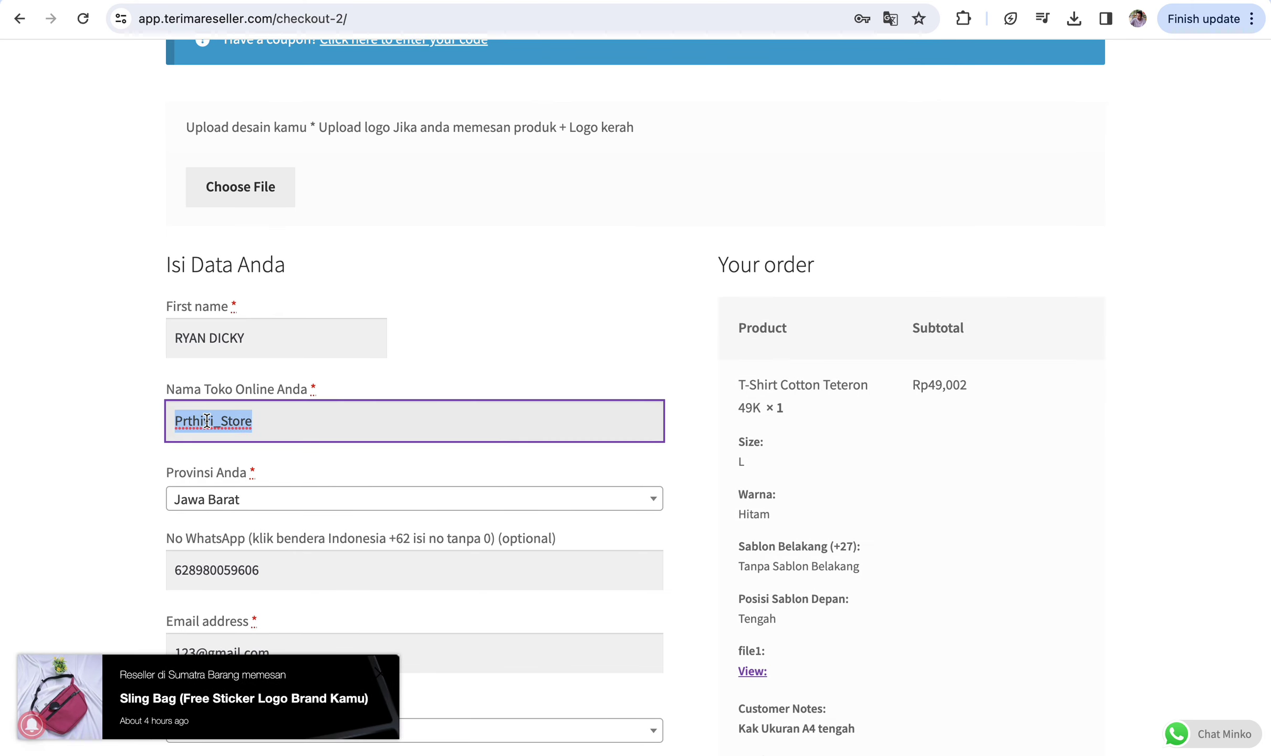
key(BackSpace)
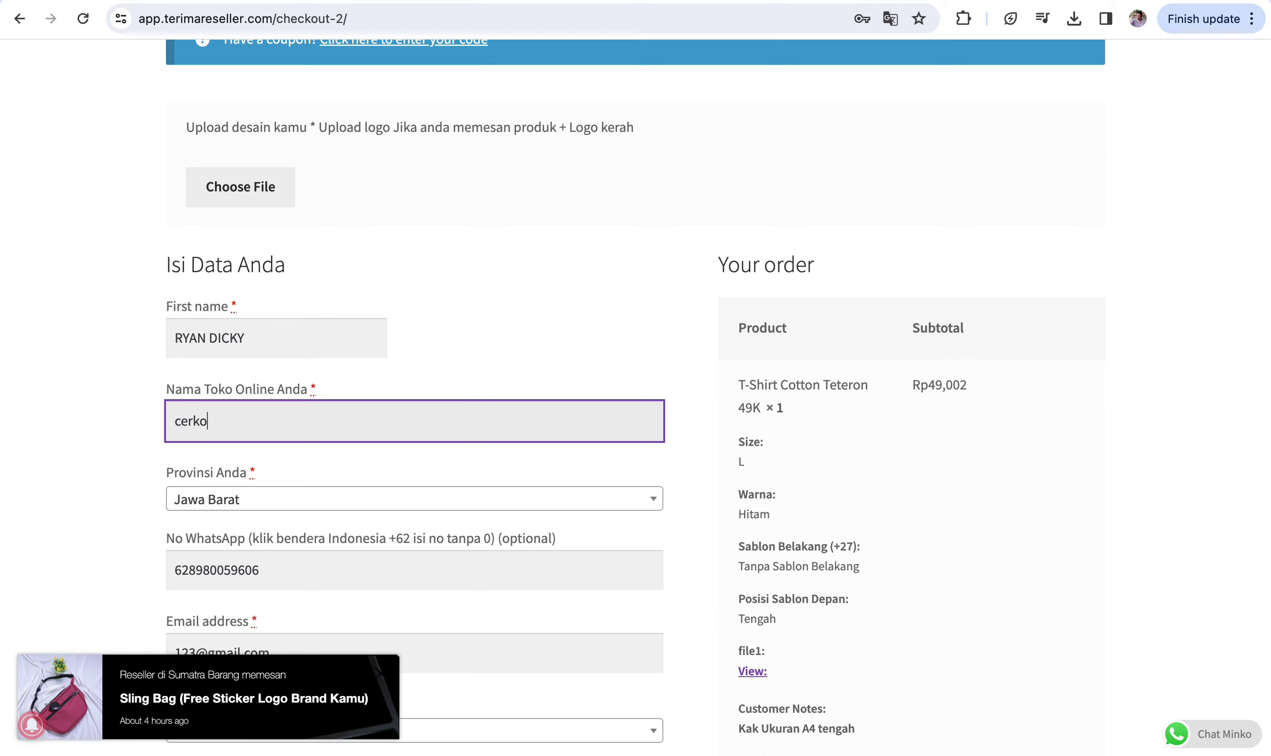
Check the reseller's province, WhatsApp, email, city and sub-district fields and the start of the customer data section.
scroll(243, 441, down, 3)
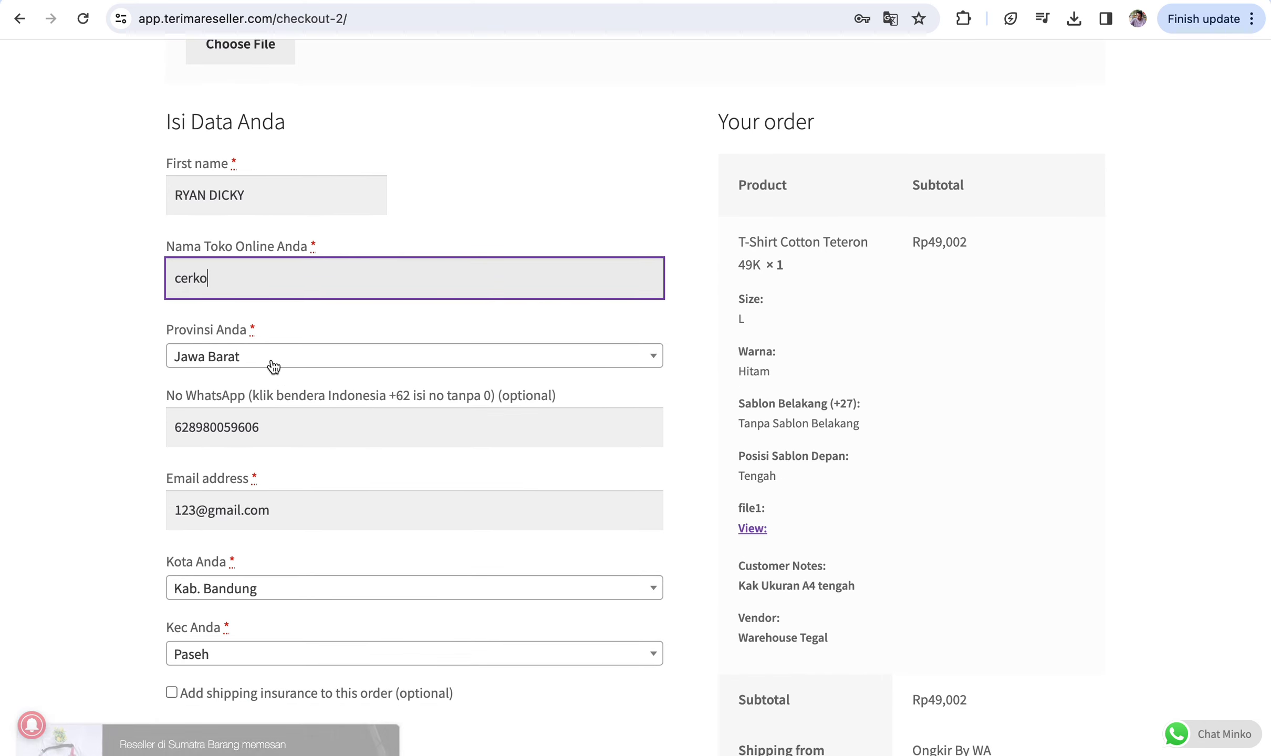
scroll(271, 363, down, 1)
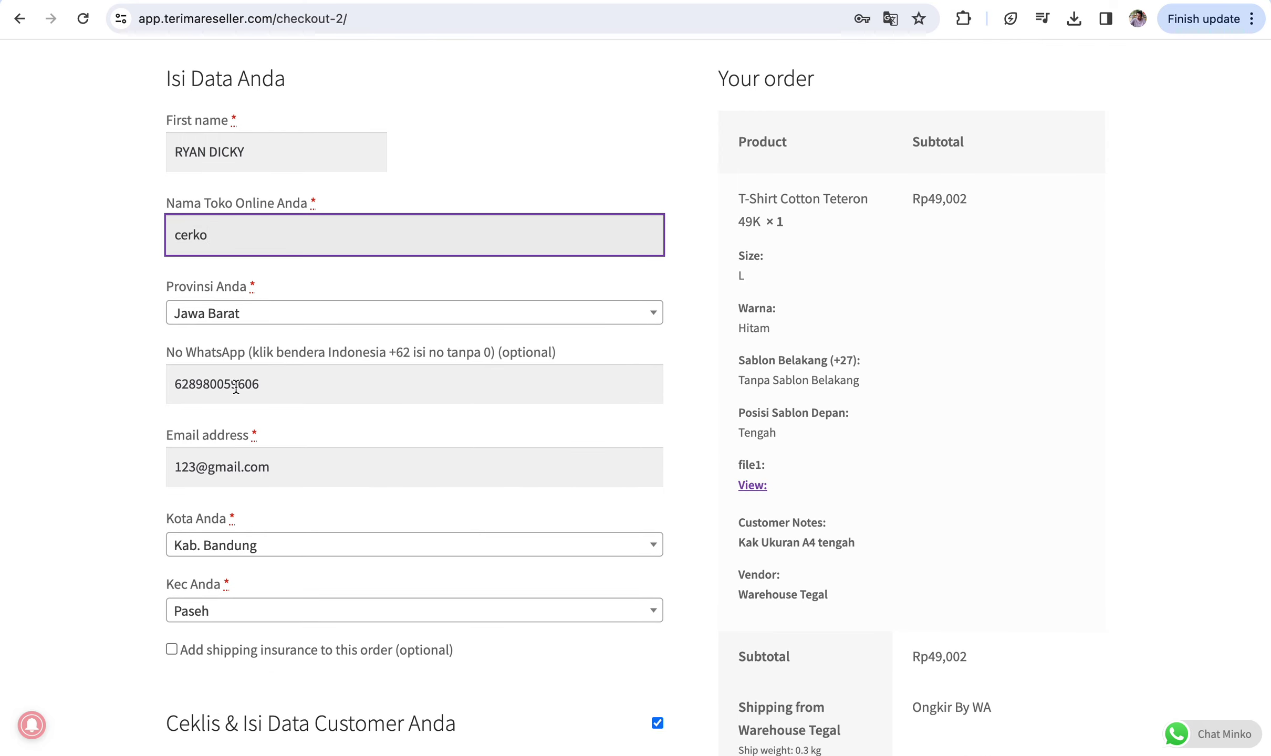
scroll(251, 423, down, 2)
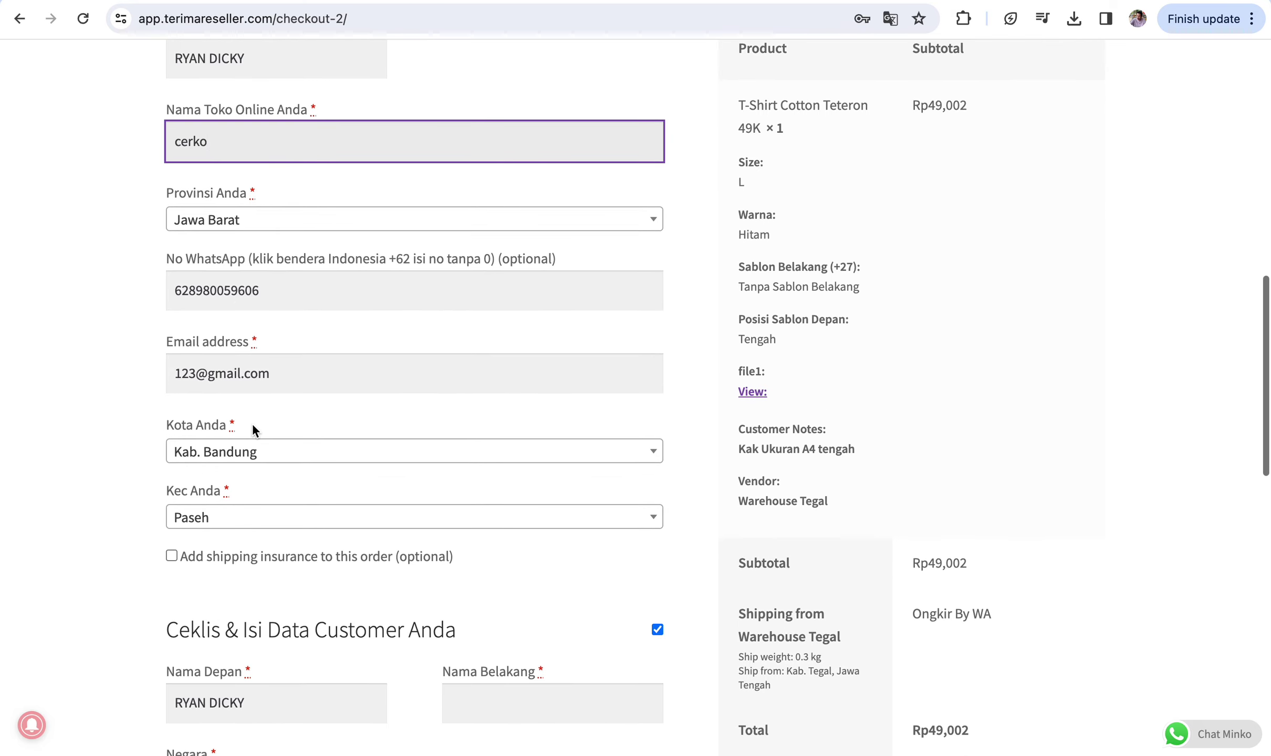
scroll(278, 471, down, 1)
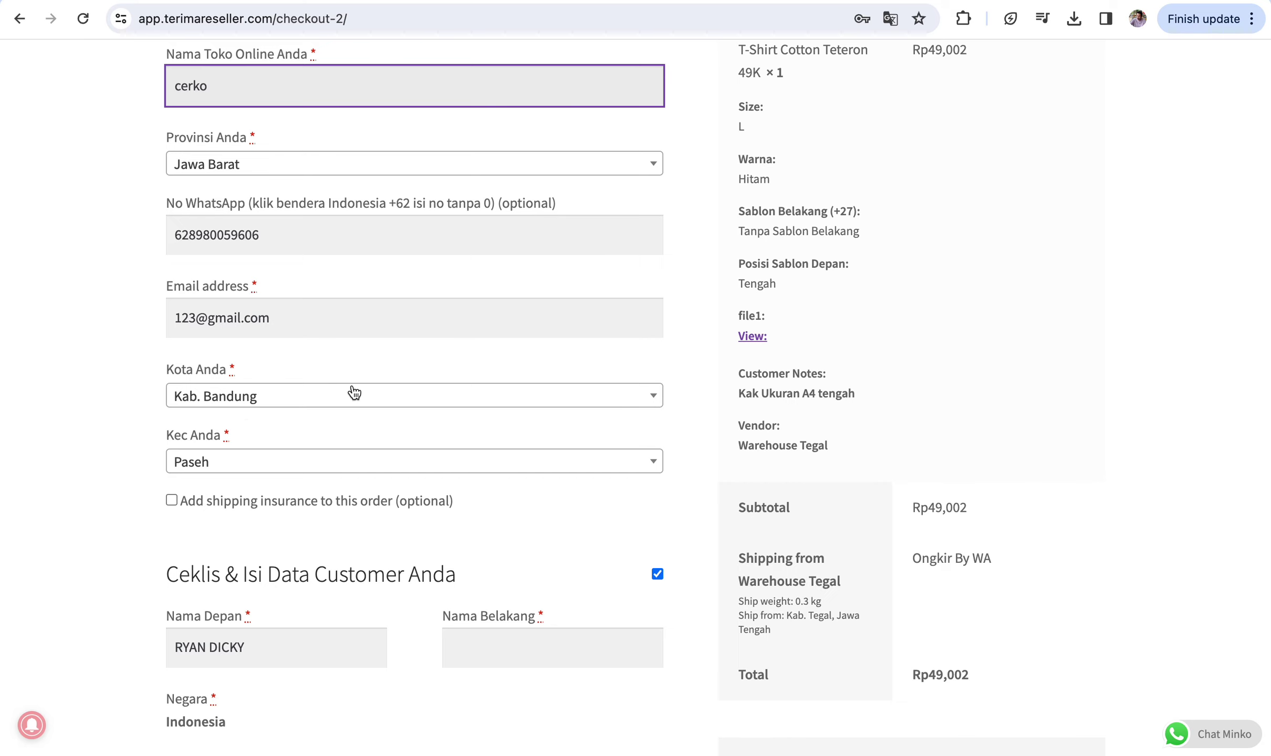
scroll(355, 392, down, 3)
scroll(353, 393, down, 2)
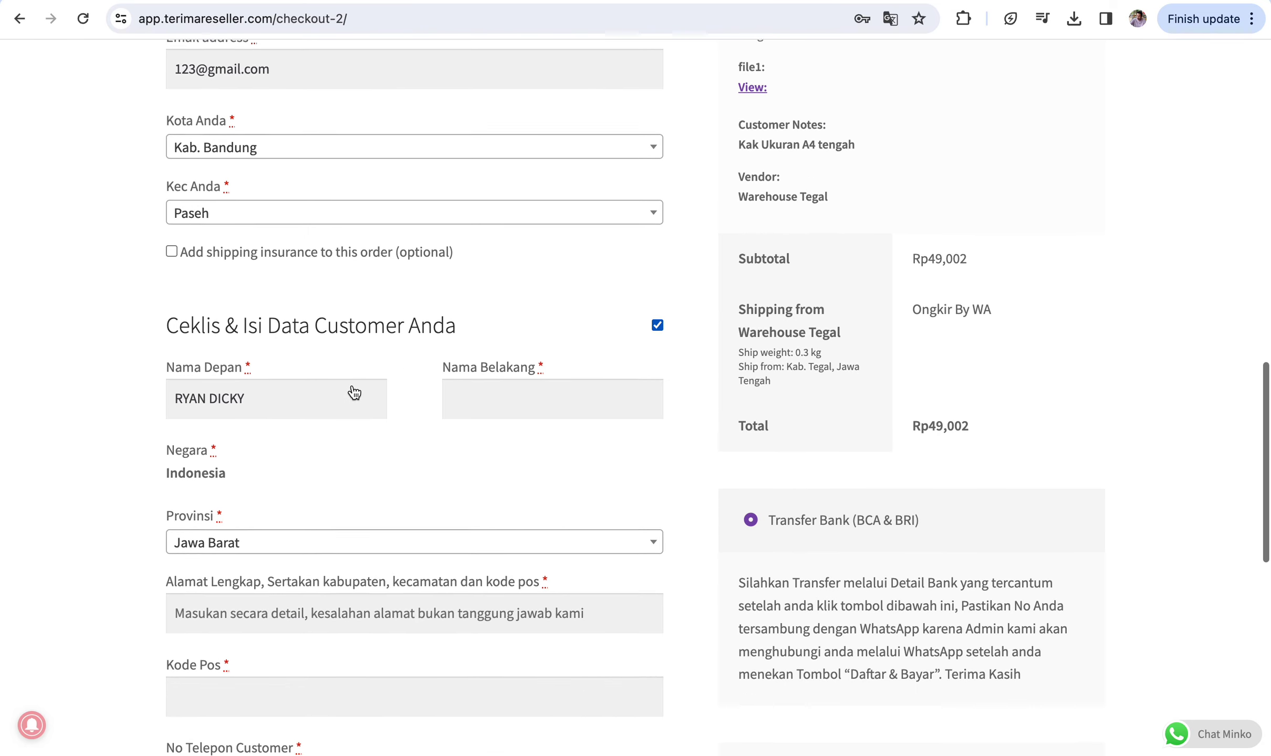
scroll(355, 391, up, 3)
scroll(354, 392, up, 7)
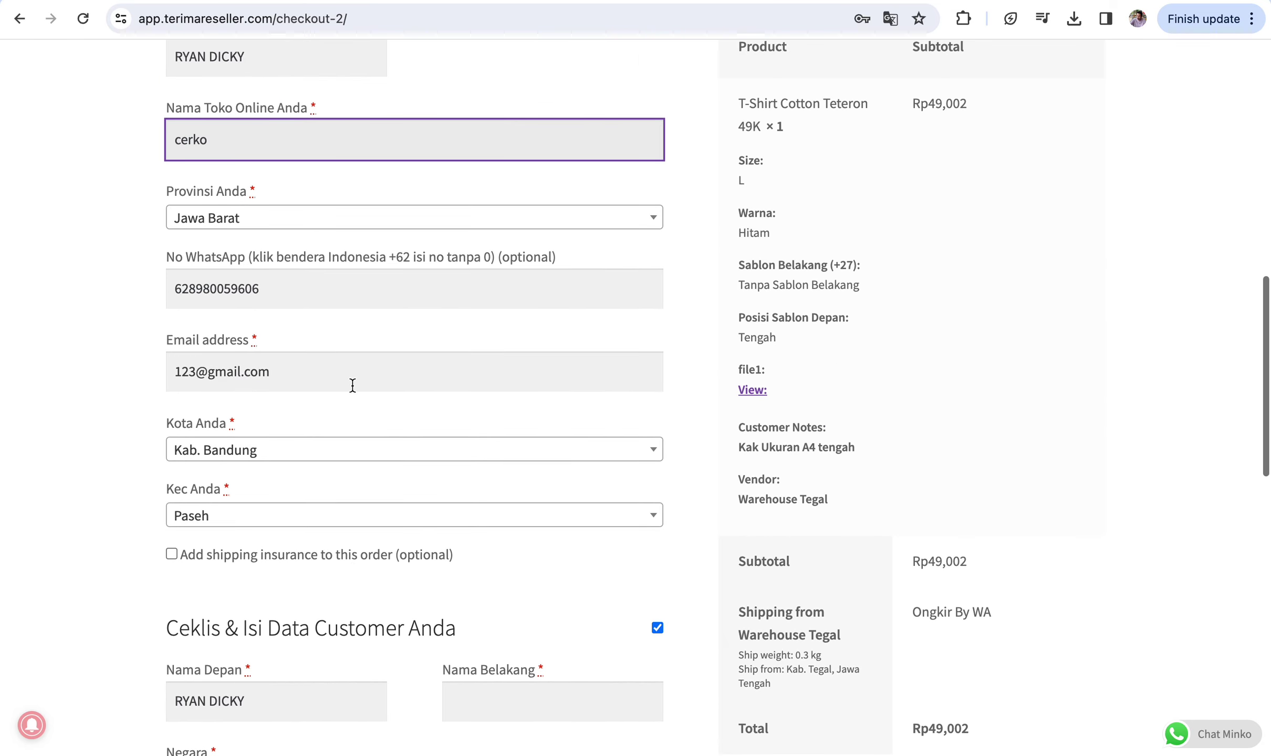
Fill in the customer's first and last name in the customer data section.
scroll(352, 385, down, 7)
scroll(353, 391, down, 1)
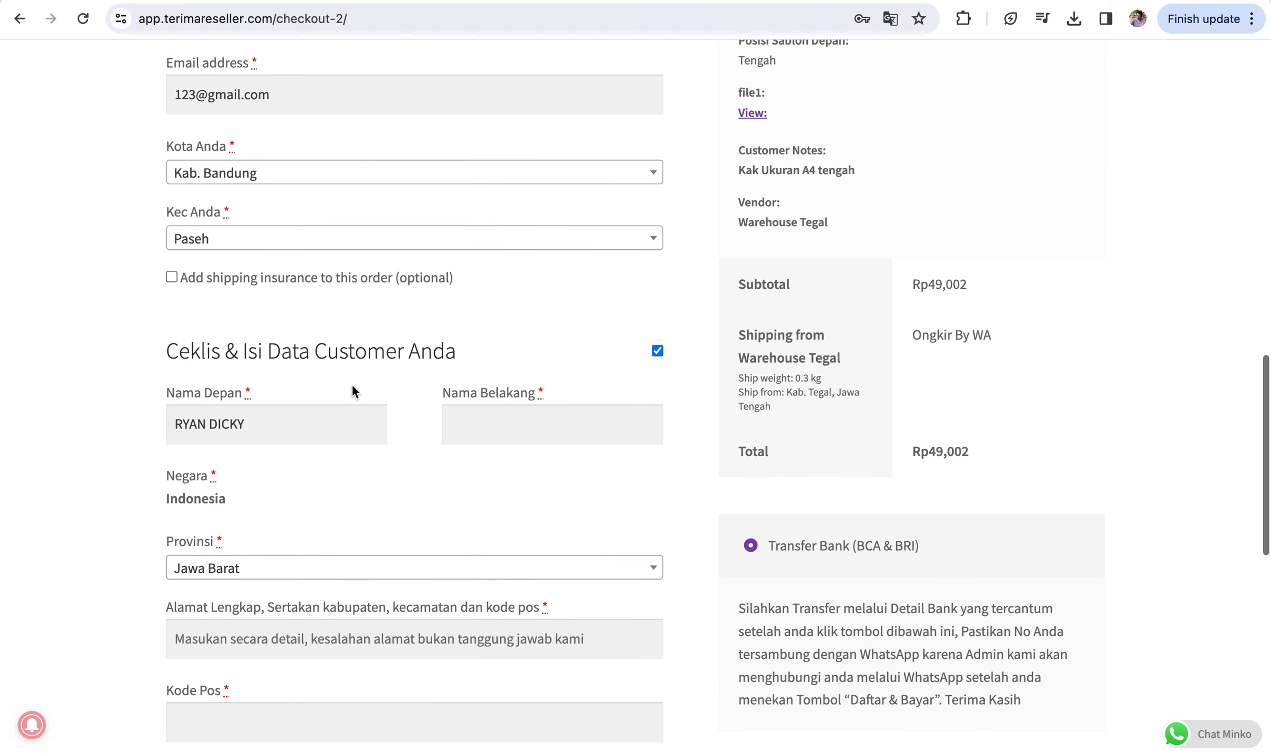
triple_click(240, 435)
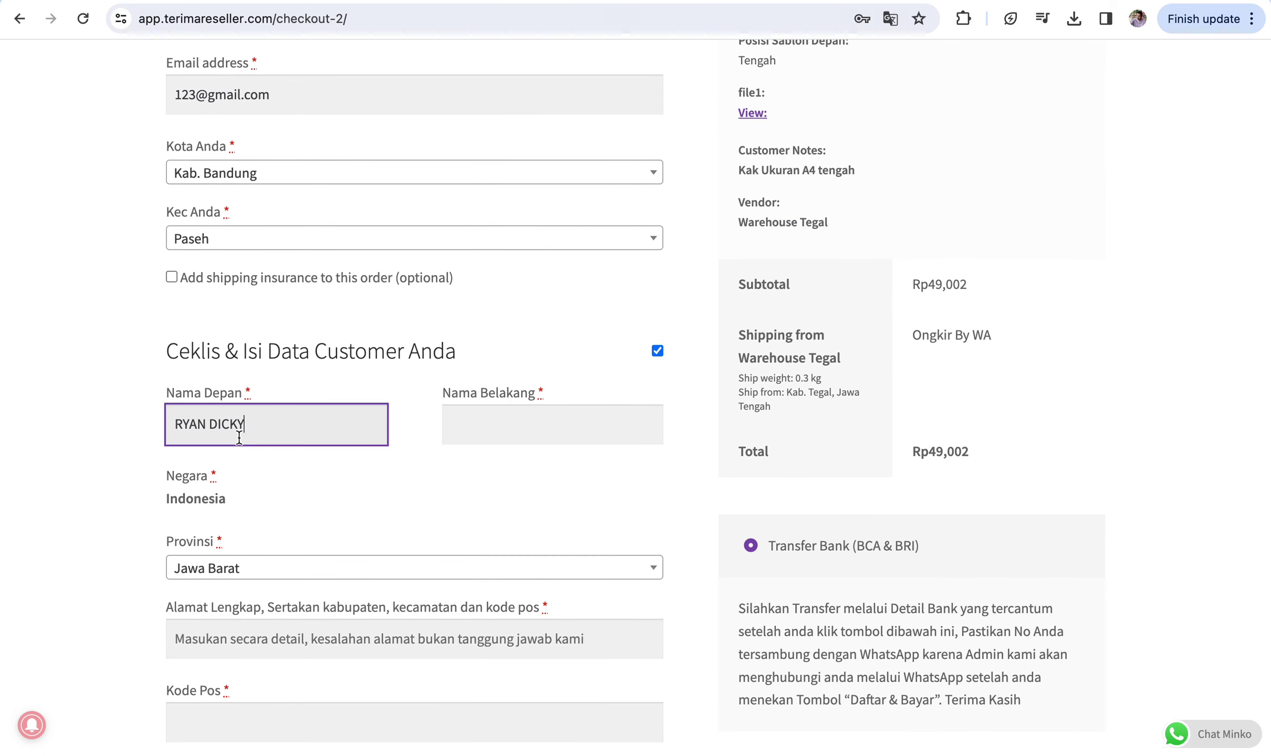
text(budi)
click(505, 424)
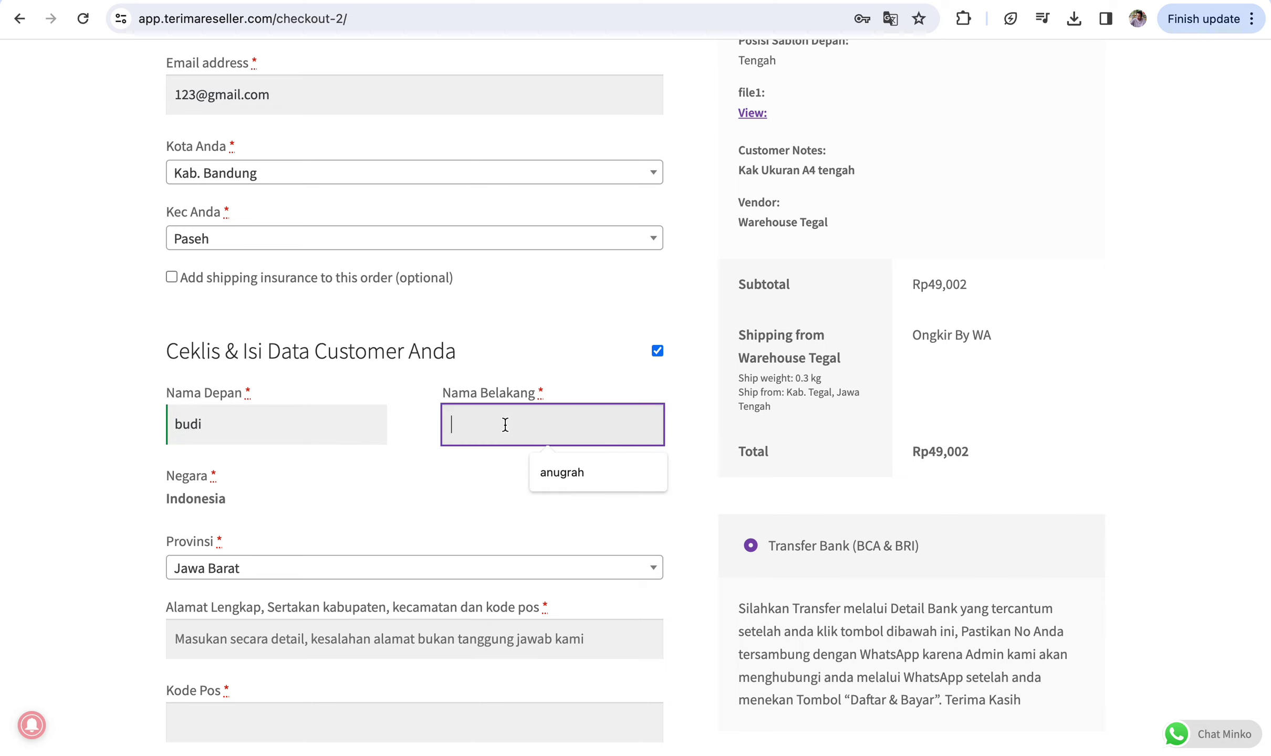
text(santoso)
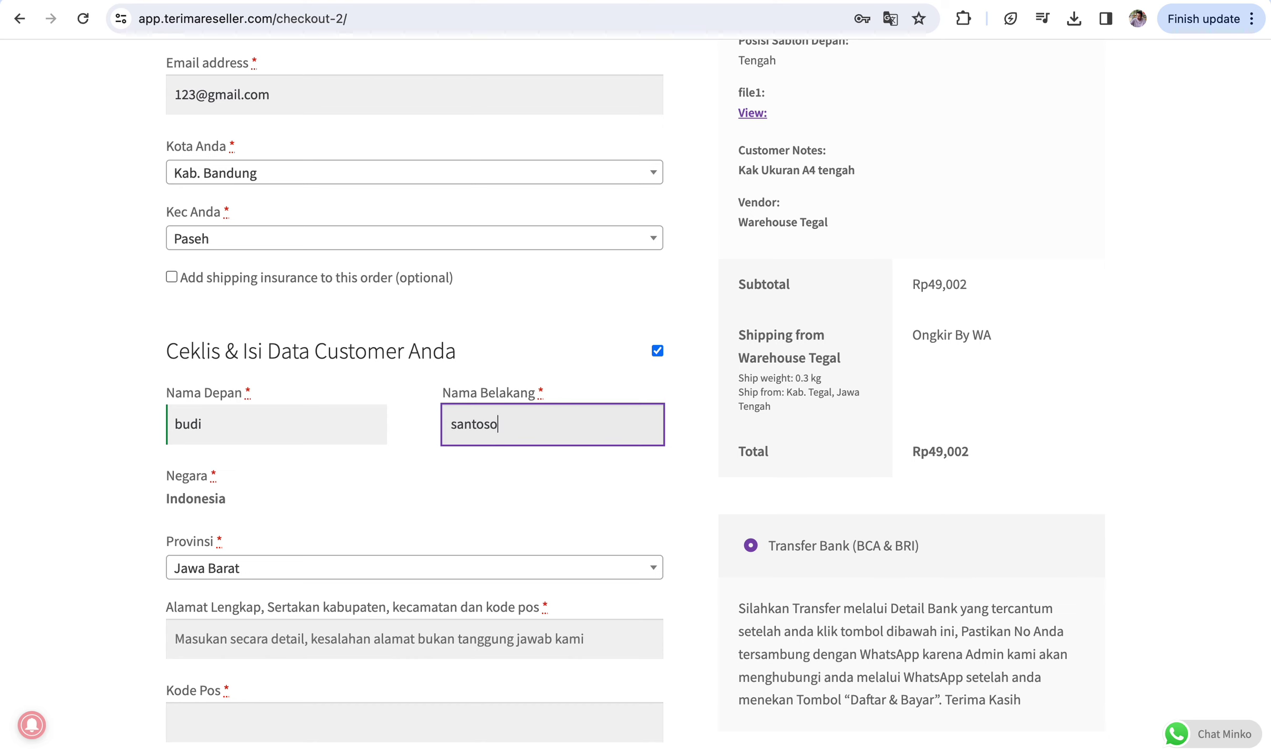
Review the remaining customer address, postcode, phone and notes fields, the payment method and the terms agreement.
scroll(440, 415, down, 3)
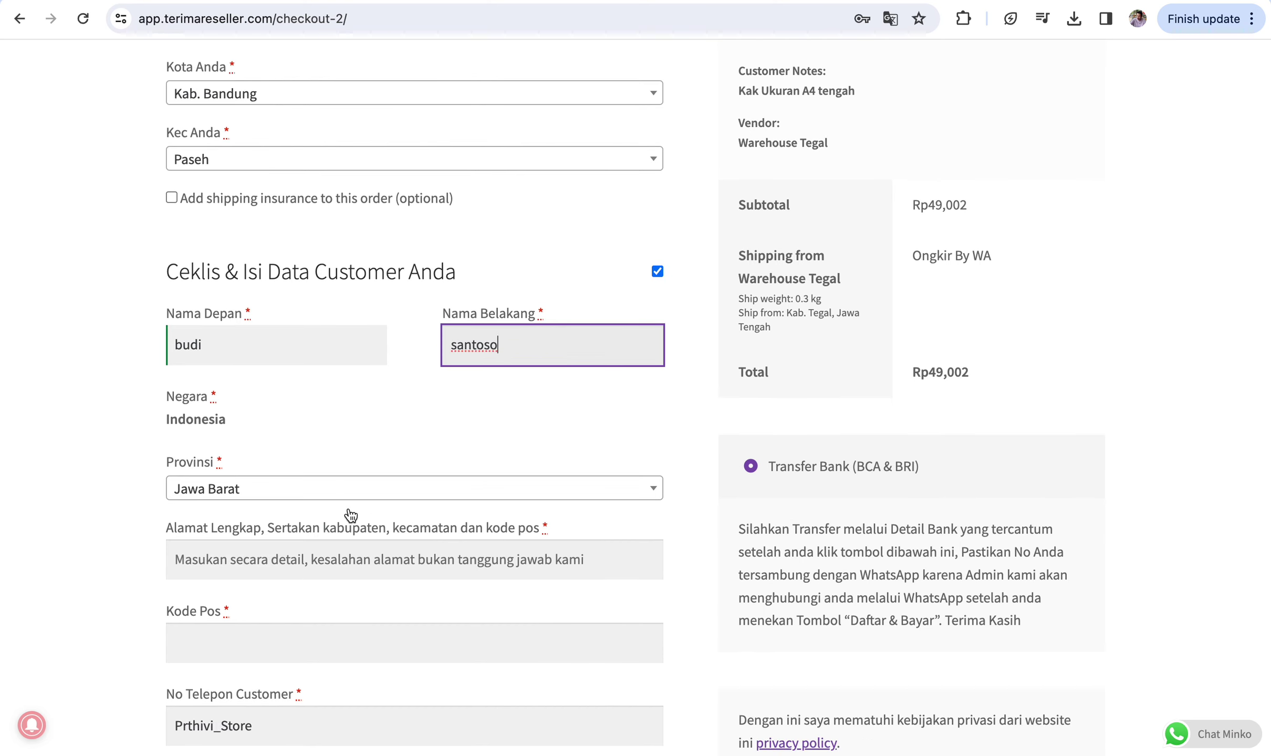
scroll(343, 550, down, 3)
scroll(344, 562, down, 5)
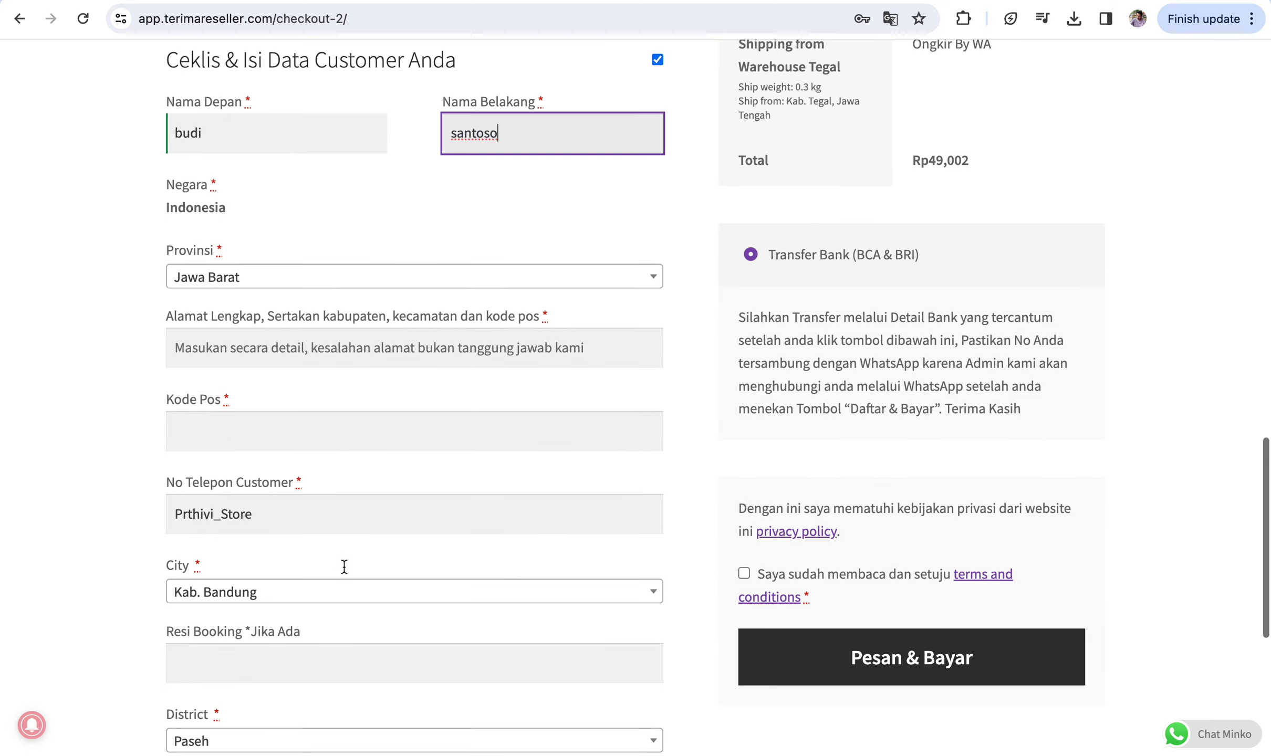
scroll(371, 559, down, 2)
scroll(357, 622, down, 7)
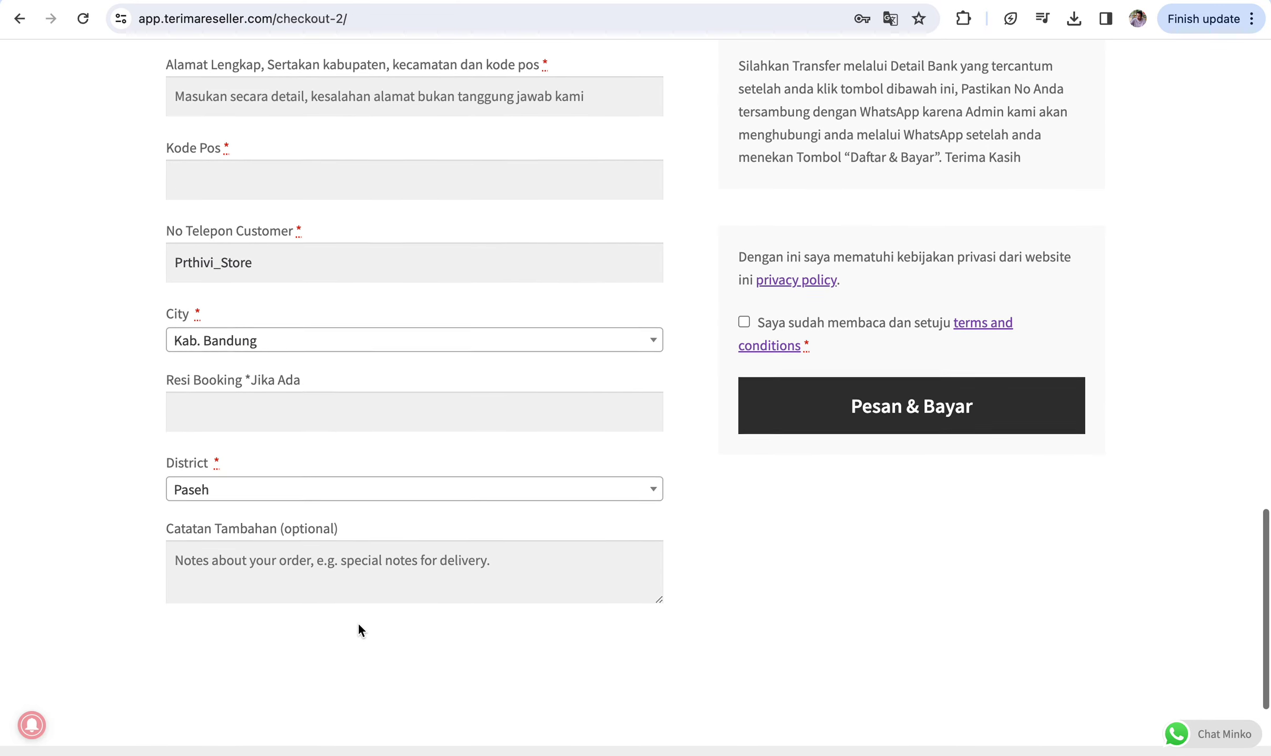
scroll(357, 623, up, 10)
scroll(358, 622, up, 20)
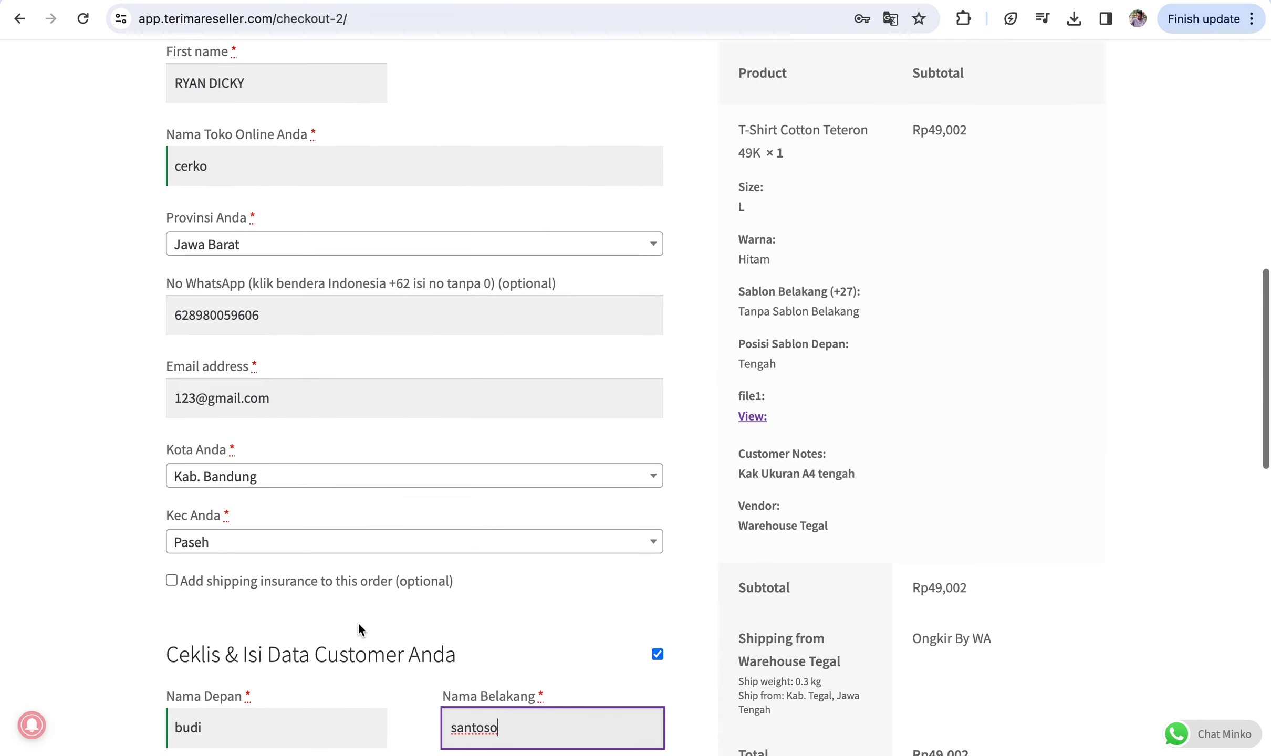
scroll(358, 623, down, 20)
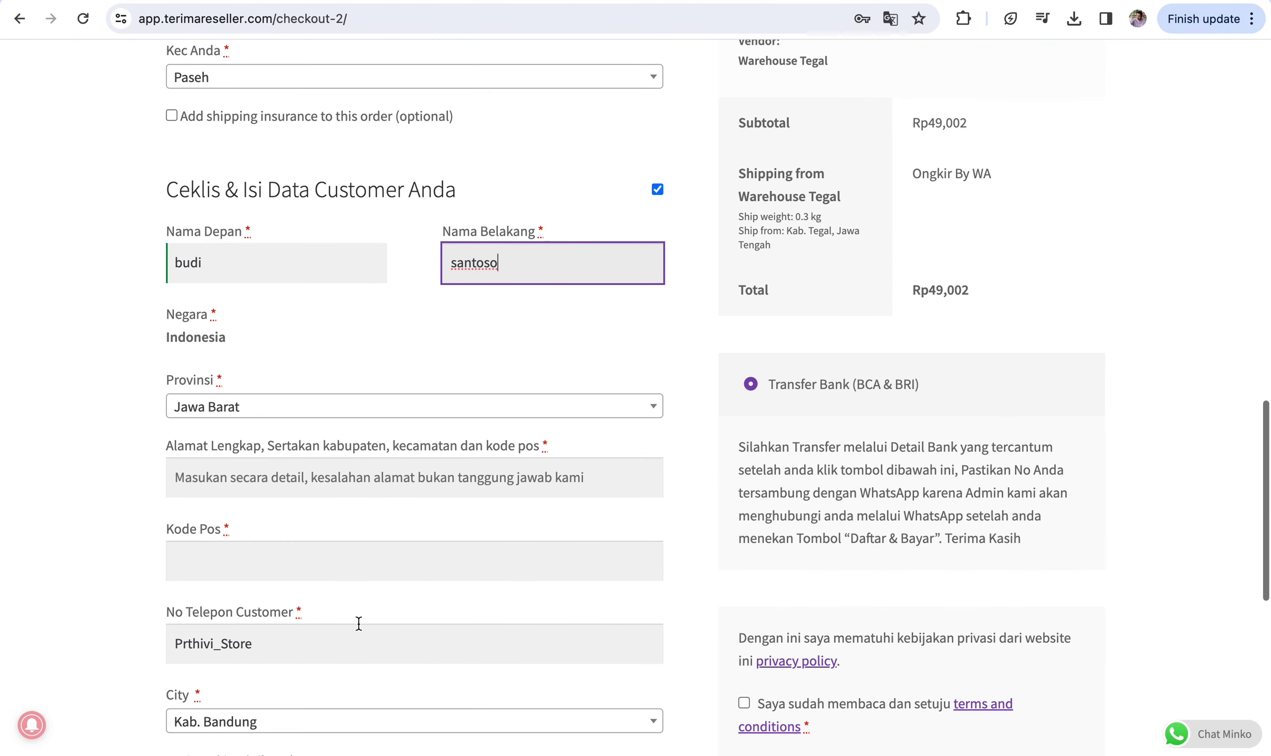
scroll(579, 516, down, 4)
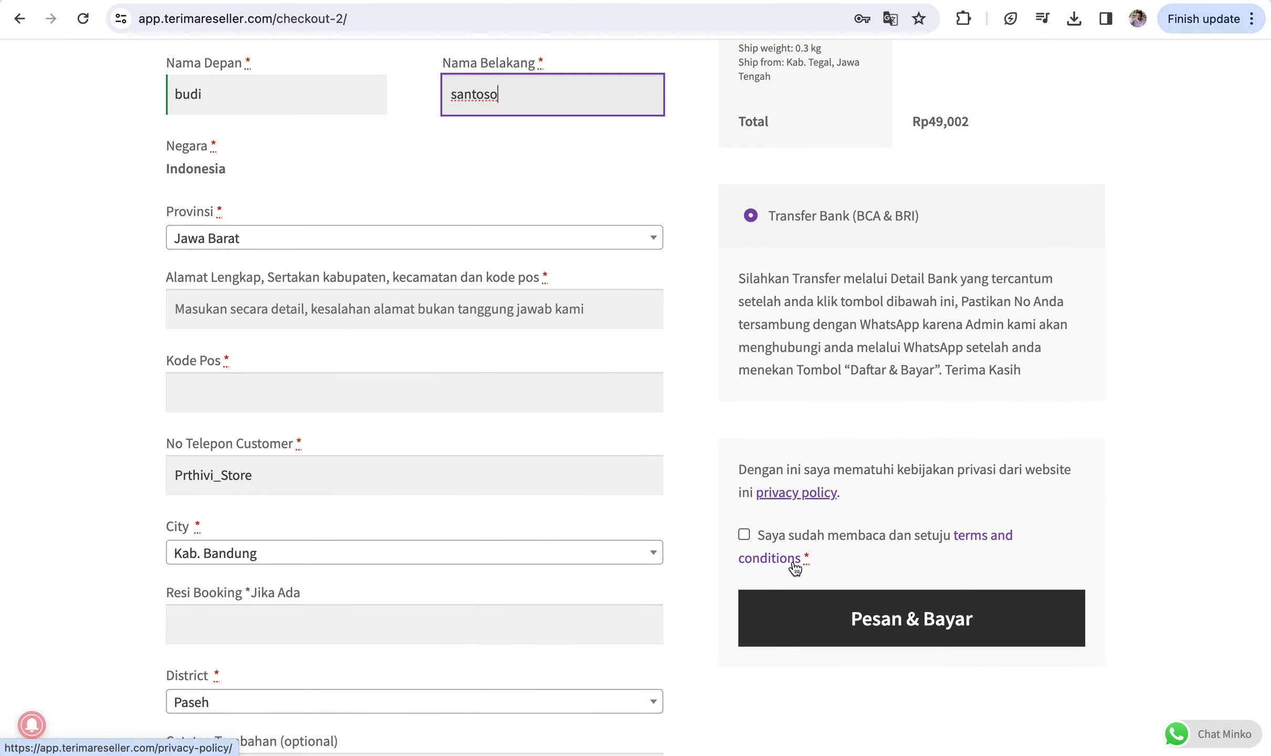
scroll(882, 604, up, 13)
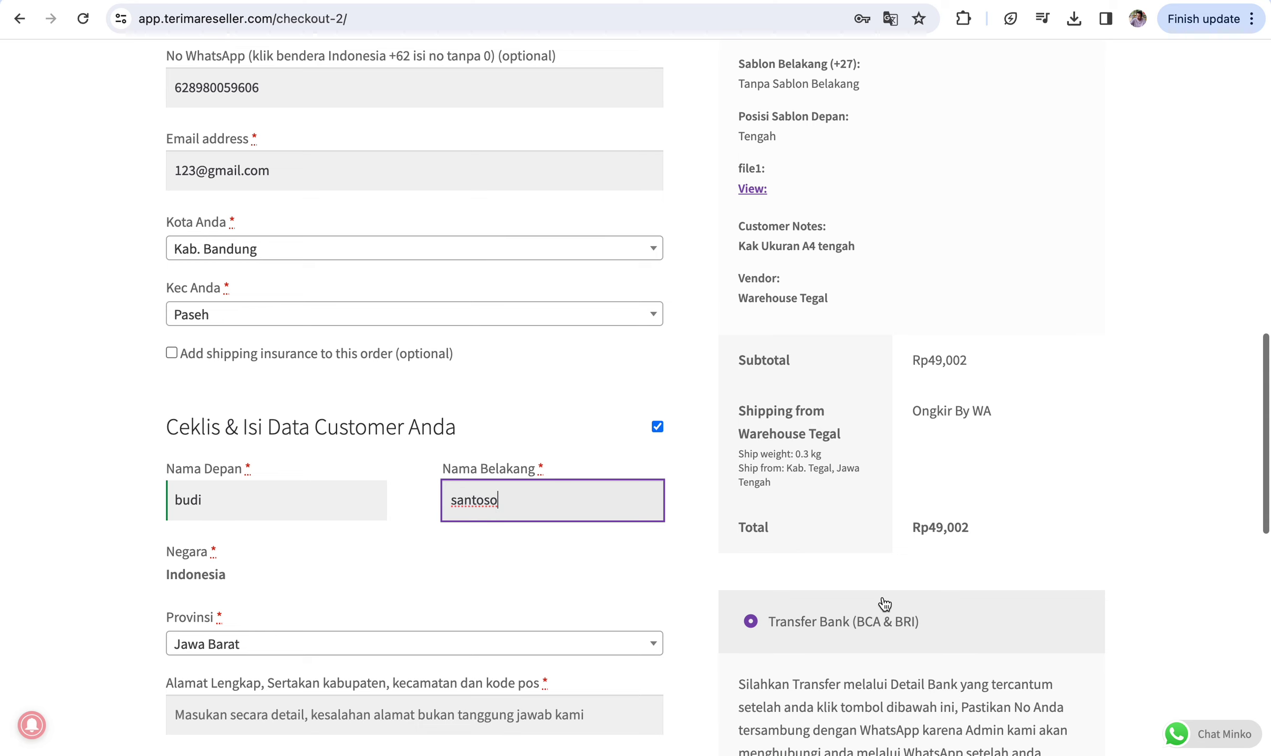
Set the customer's district to Ranca Bali.
scroll(885, 604, down, 8)
scroll(883, 604, down, 8)
click(599, 598)
click(578, 641)
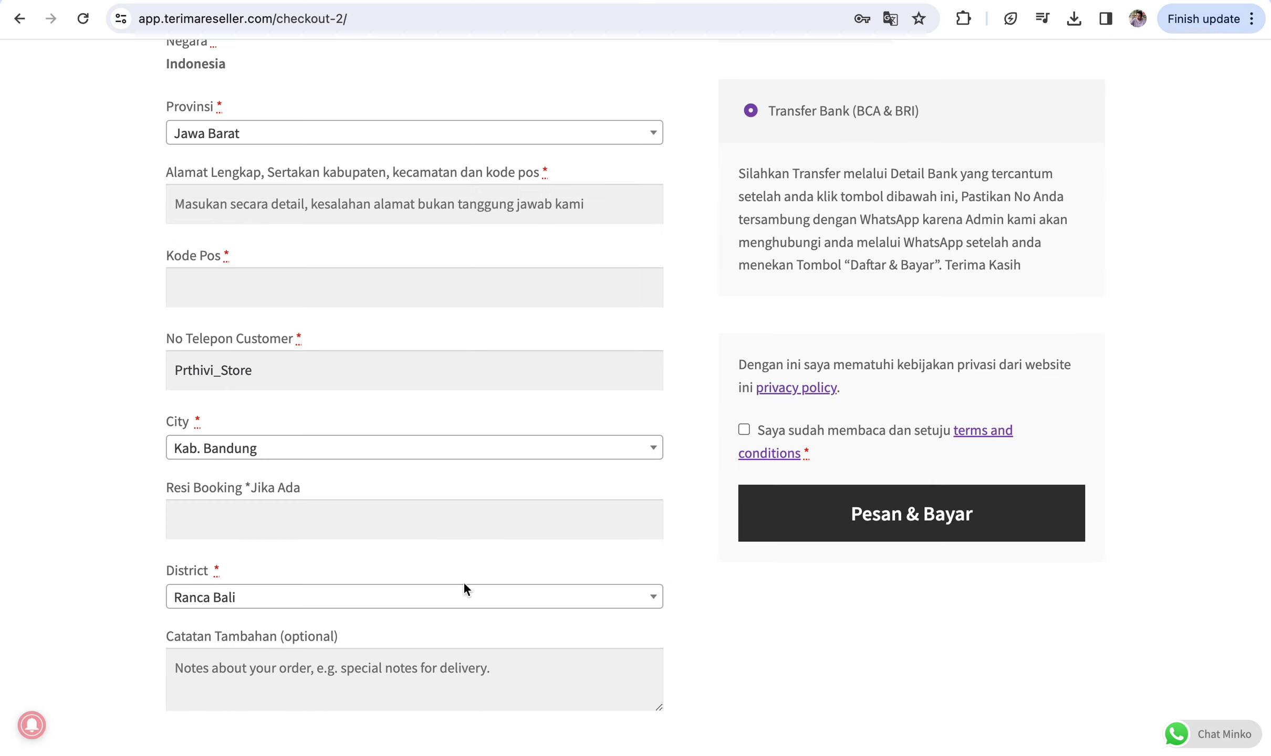
Examine the optional Resi Booking and Catatan Tambahan fields, leaving both empty.
scroll(550, 504, down, 3)
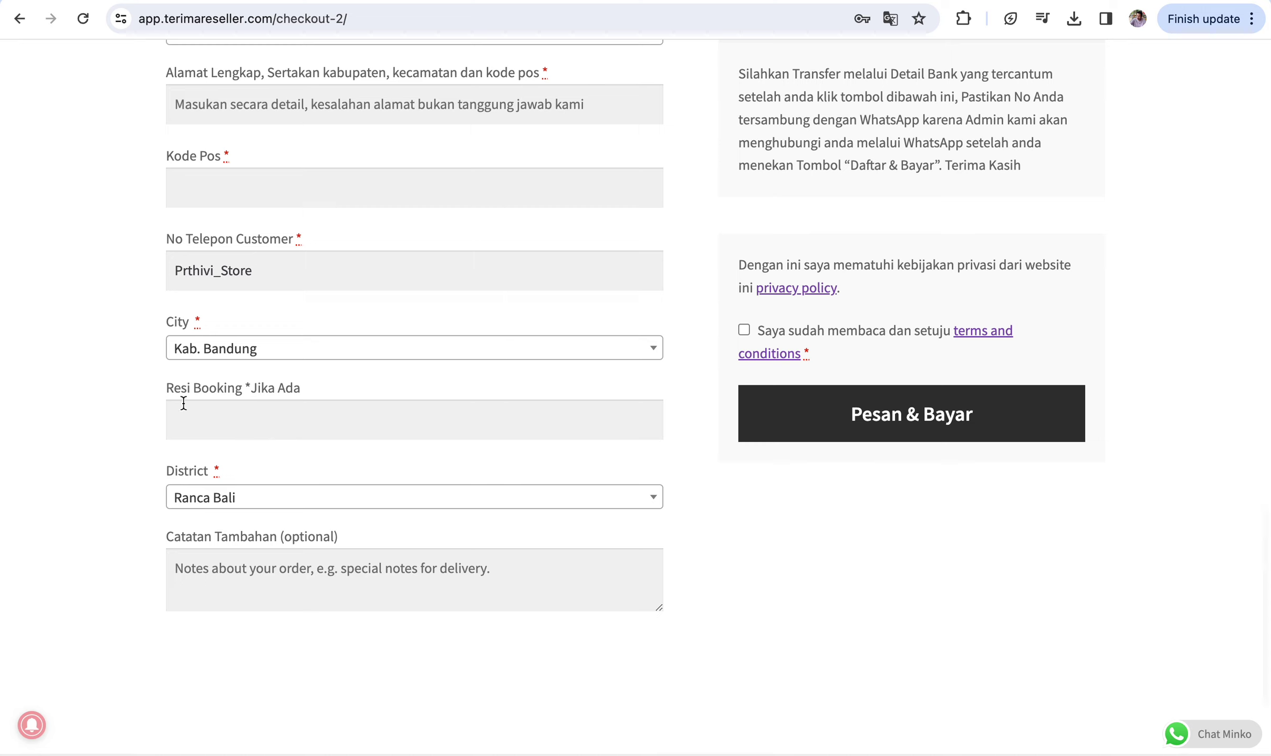
drag(151, 388, 351, 395)
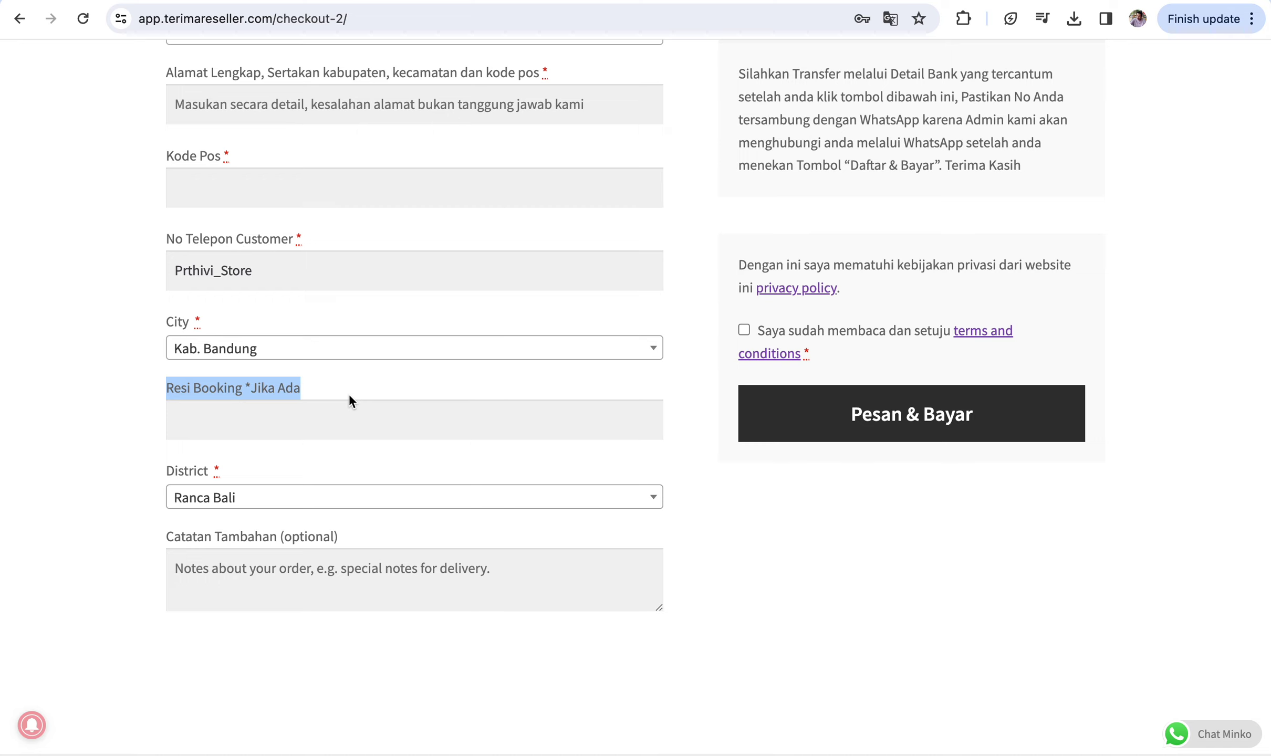
click(216, 407)
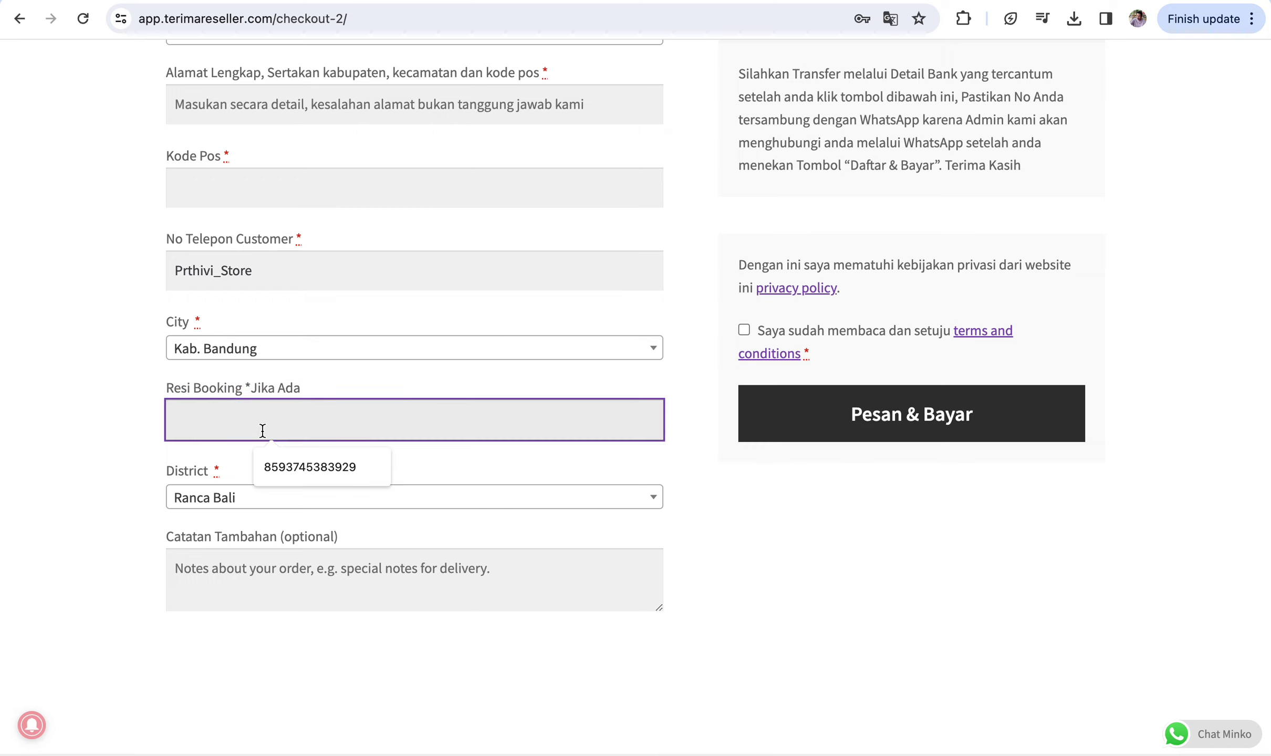
click(152, 444)
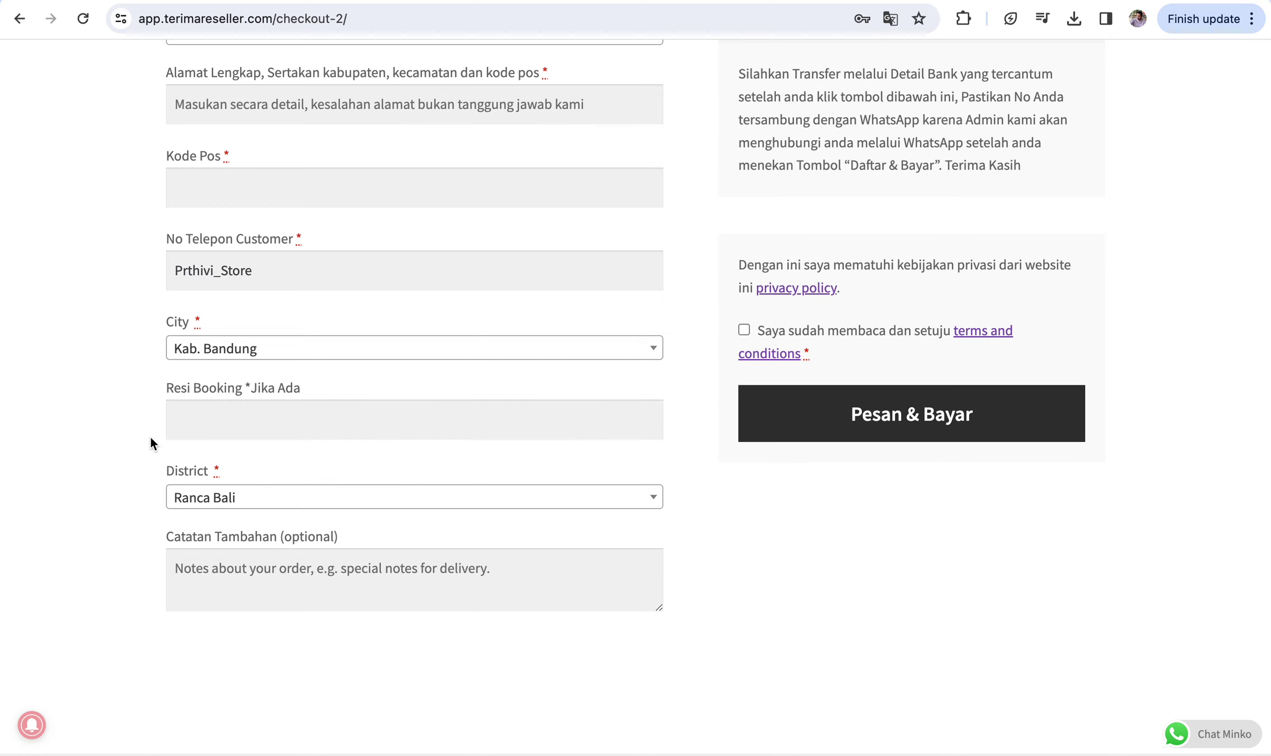
scroll(373, 392, up, 1)
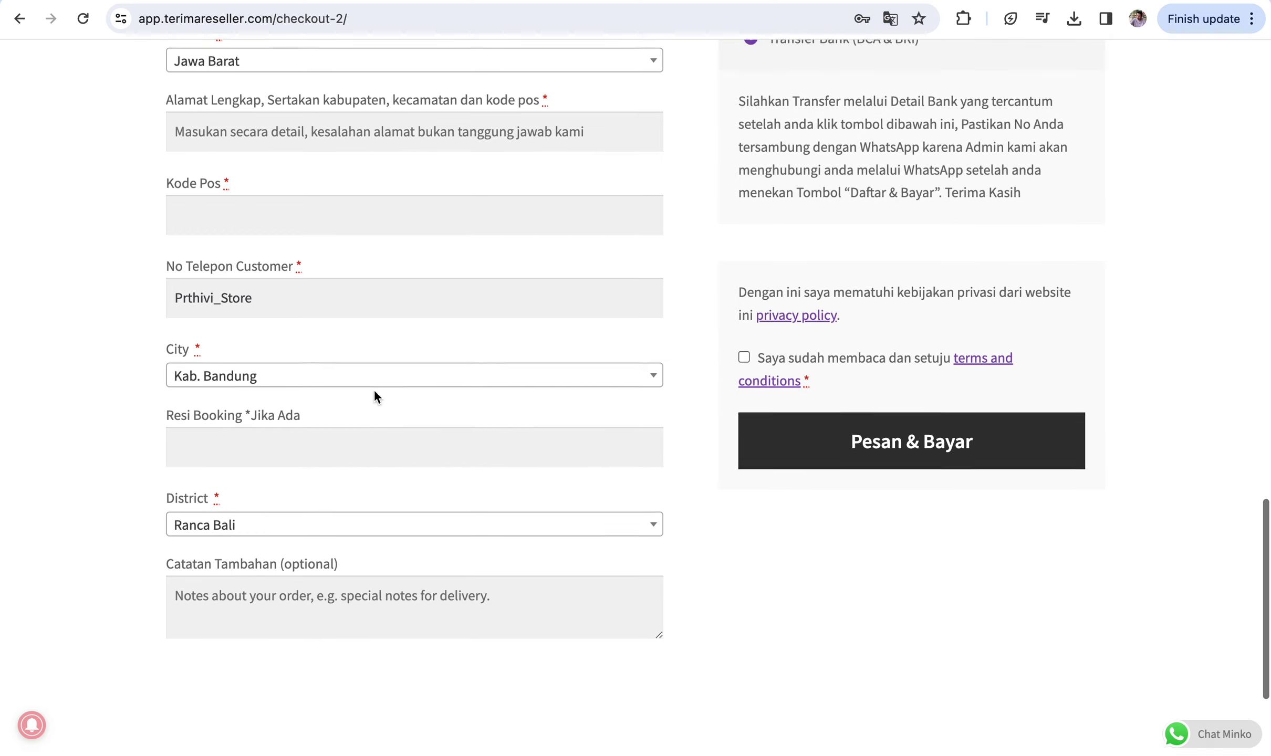
click(271, 614)
scroll(271, 614, down, 3)
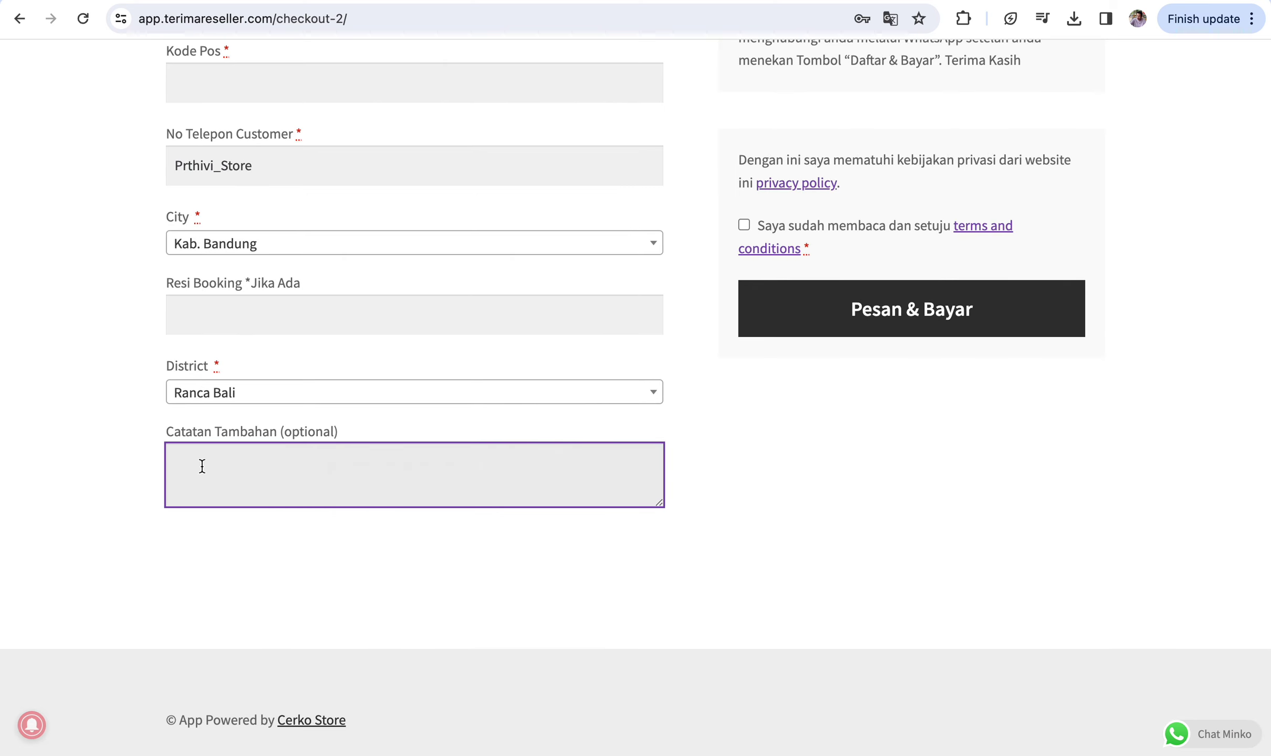
Examine the subtotal and the shipping entry from Warehouse Tegal in the order summary.
scroll(365, 445, up, 10)
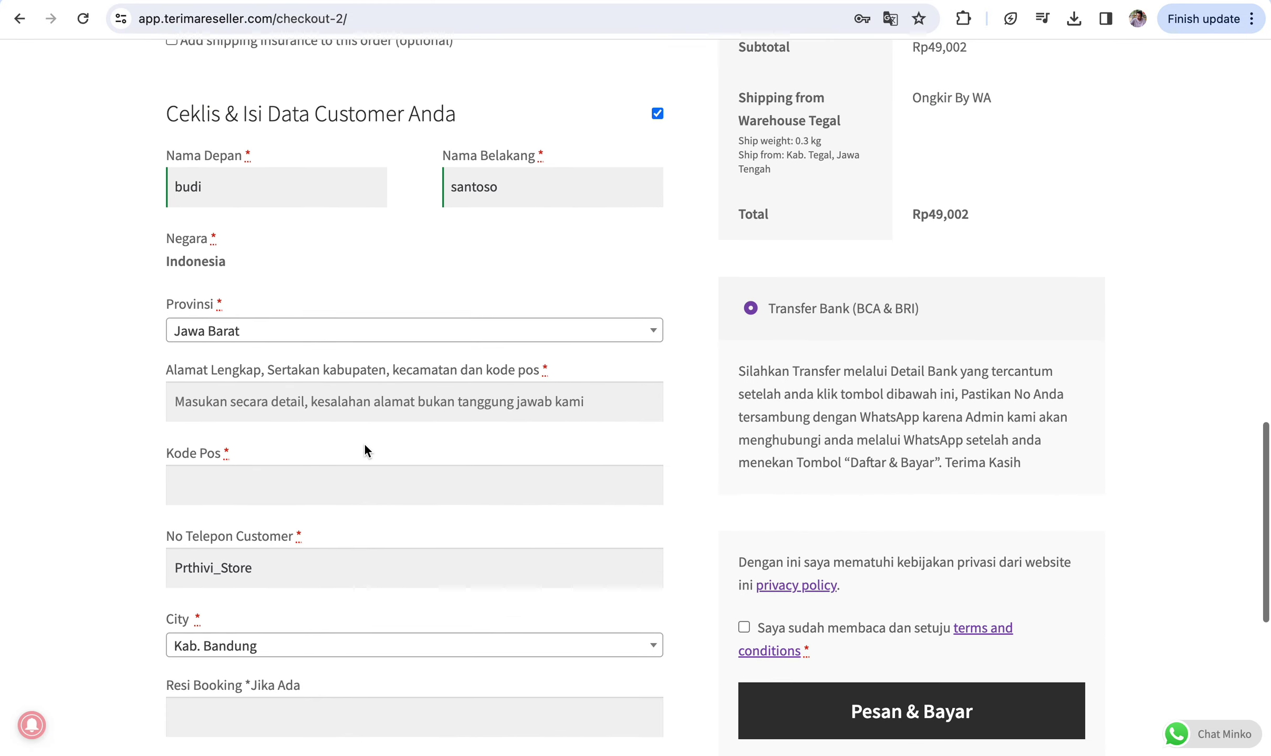
scroll(726, 258, up, 3)
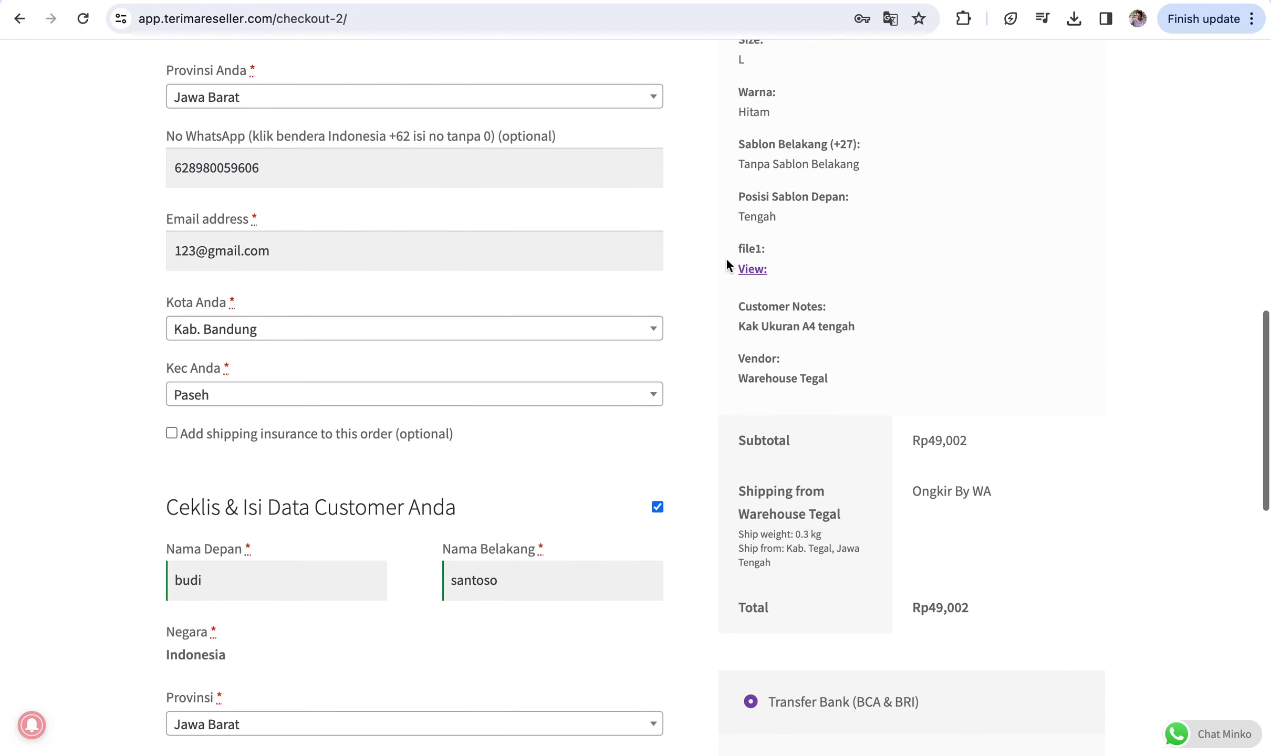
scroll(726, 258, down, 5)
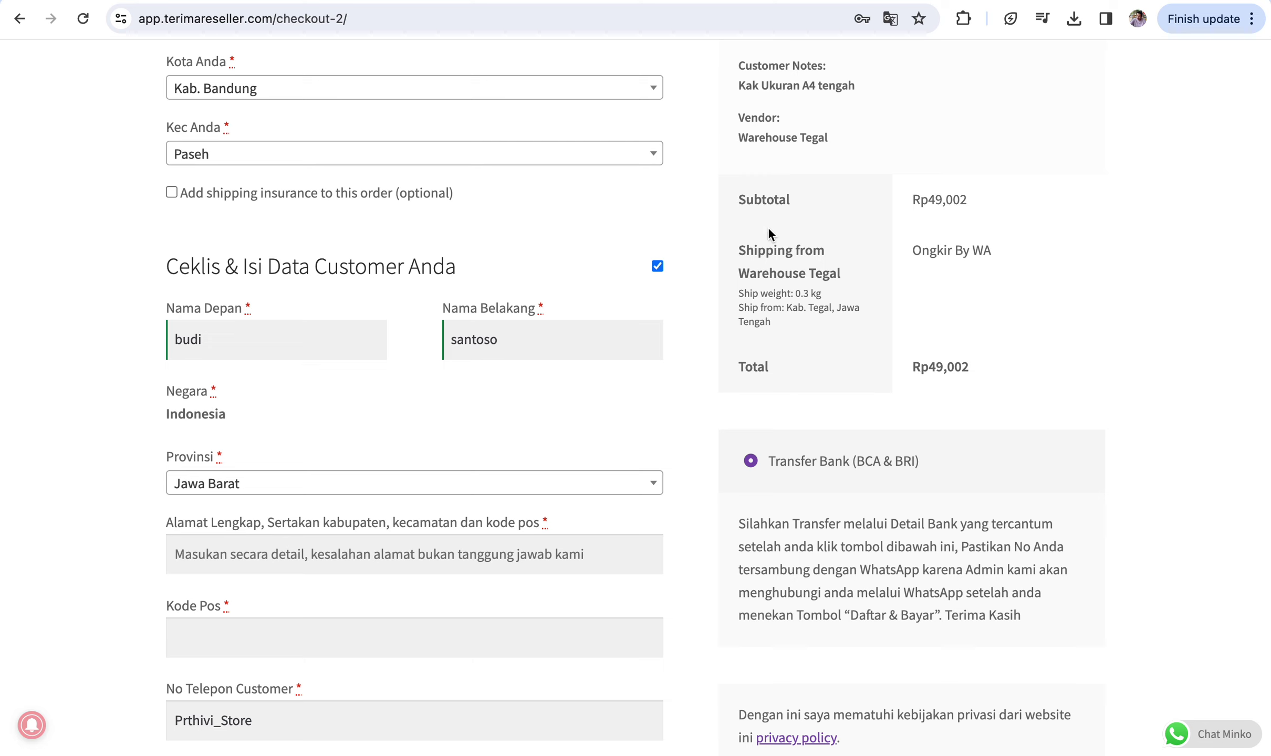
drag(729, 183, 952, 250)
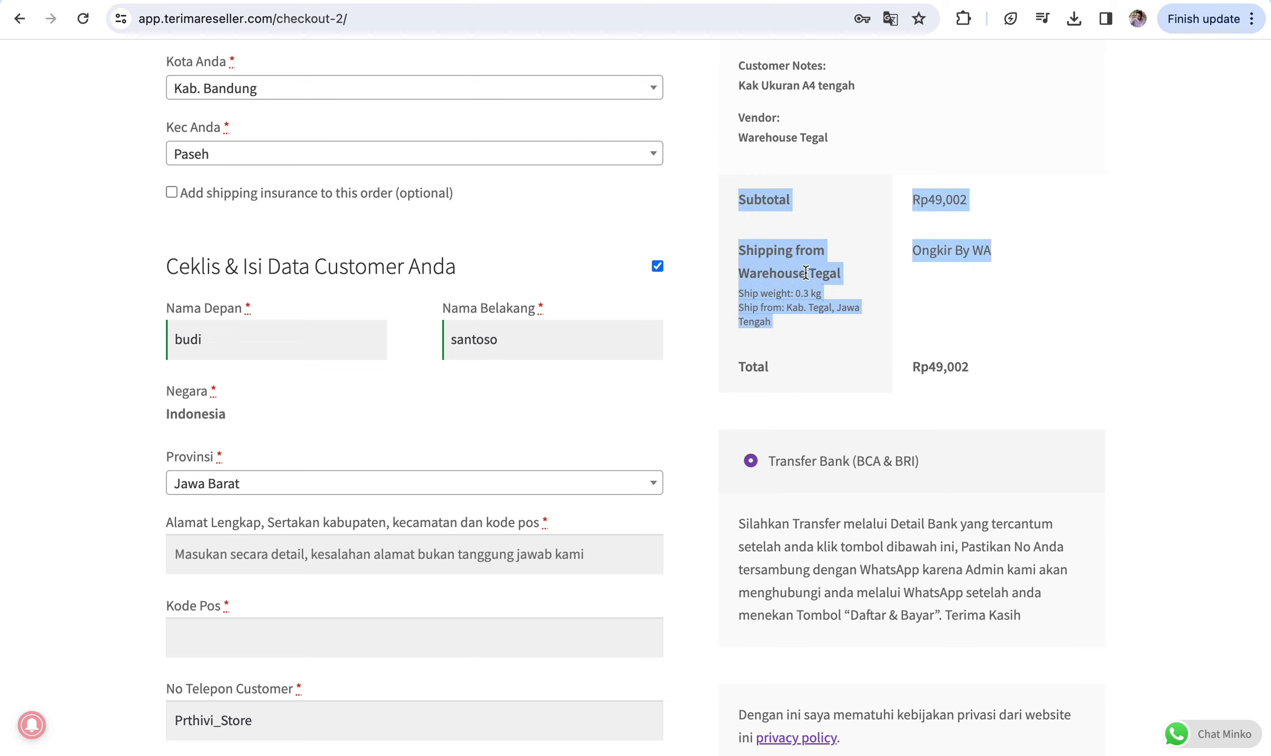
triple_click(954, 245)
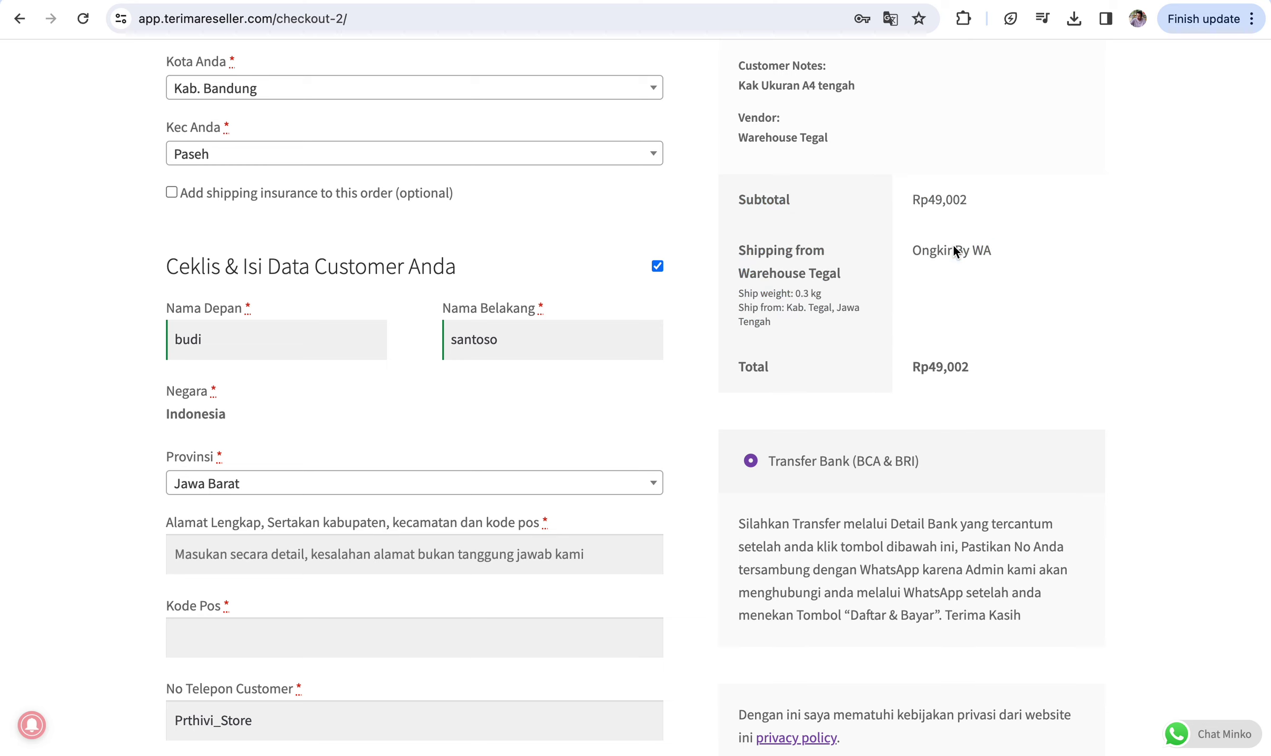
Highlight the Ongkir By WA shipping entry in the order summary and check the bank transfer and order submission section.
drag(917, 245, 942, 249)
click(911, 249)
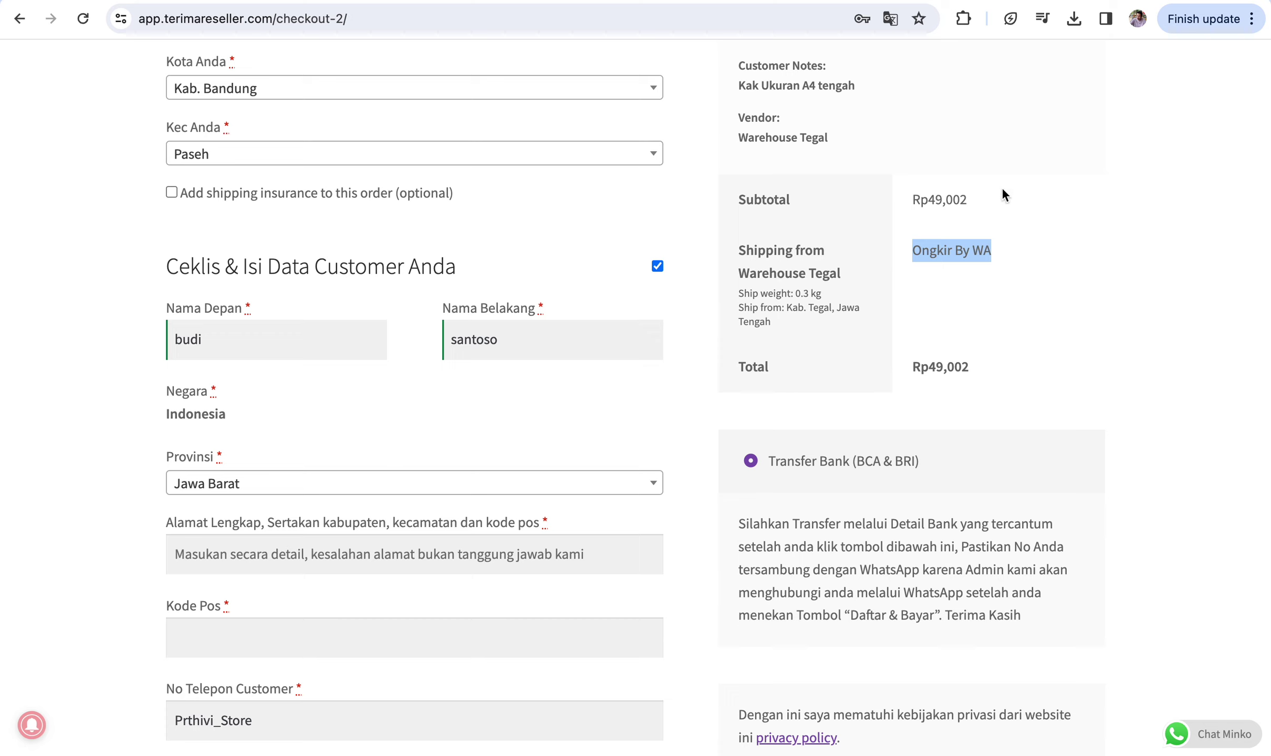
scroll(966, 364, down, 6)
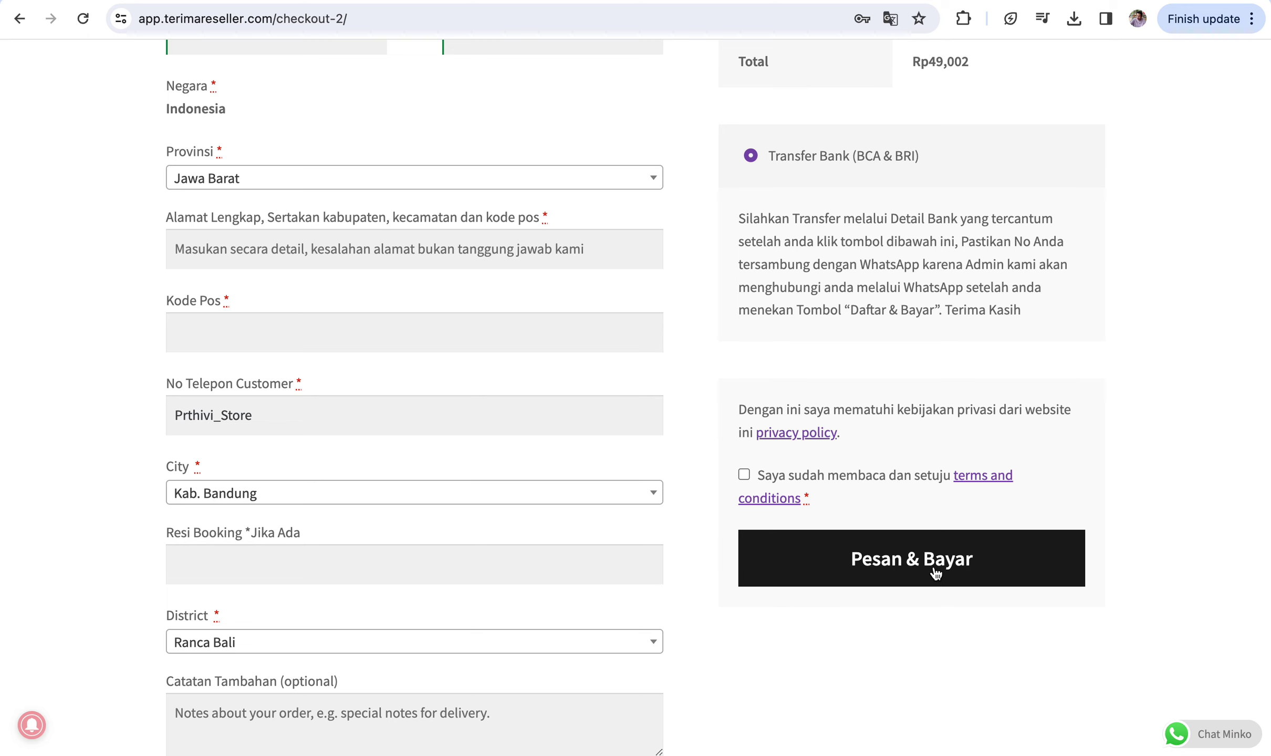
scroll(936, 573, up, 6)
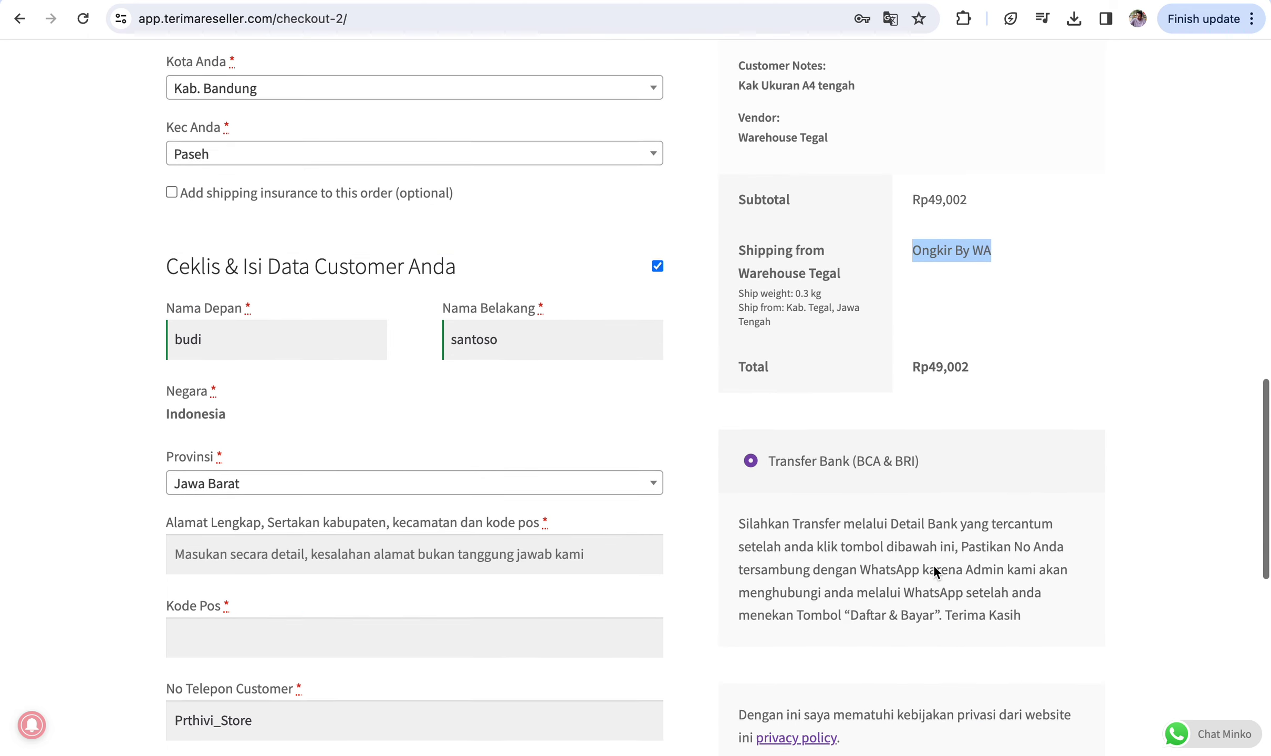
Review the whole checkout page, covering the reseller data, customer data, order details, shipping, terms agreement and design upload section.
scroll(933, 566, up, 7)
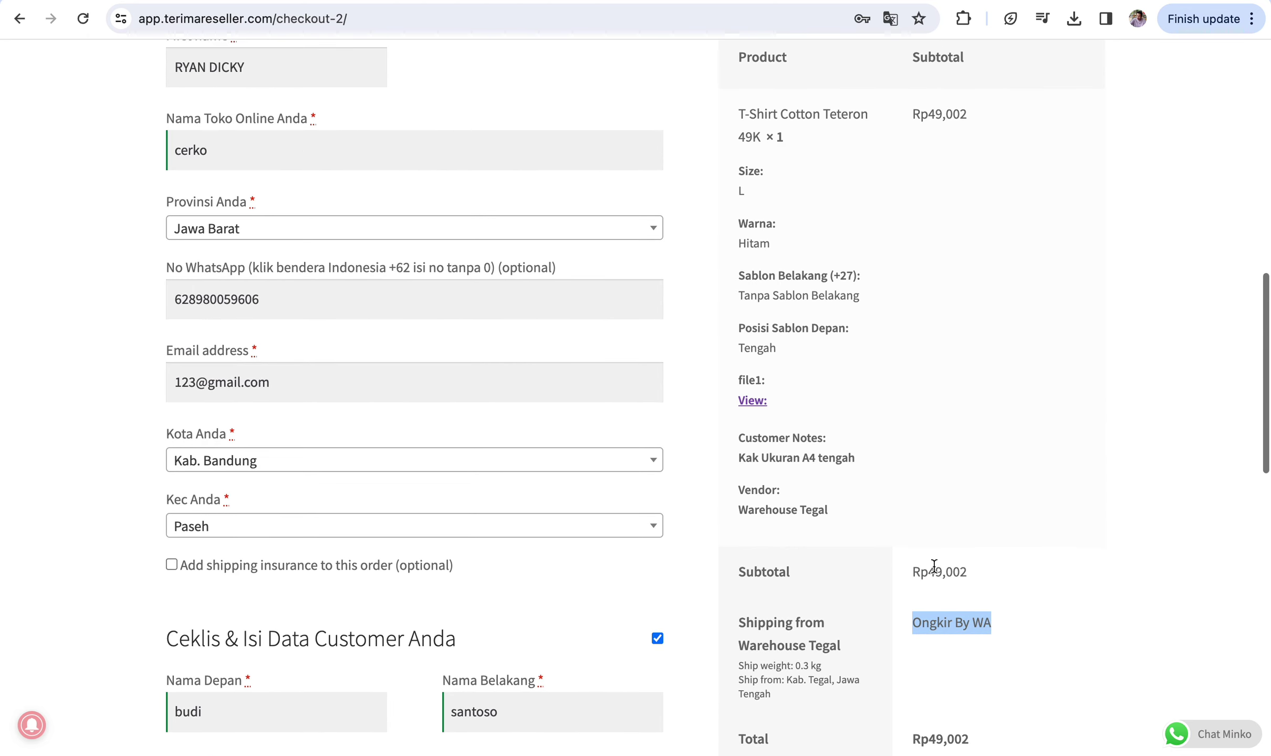
scroll(935, 567, up, 15)
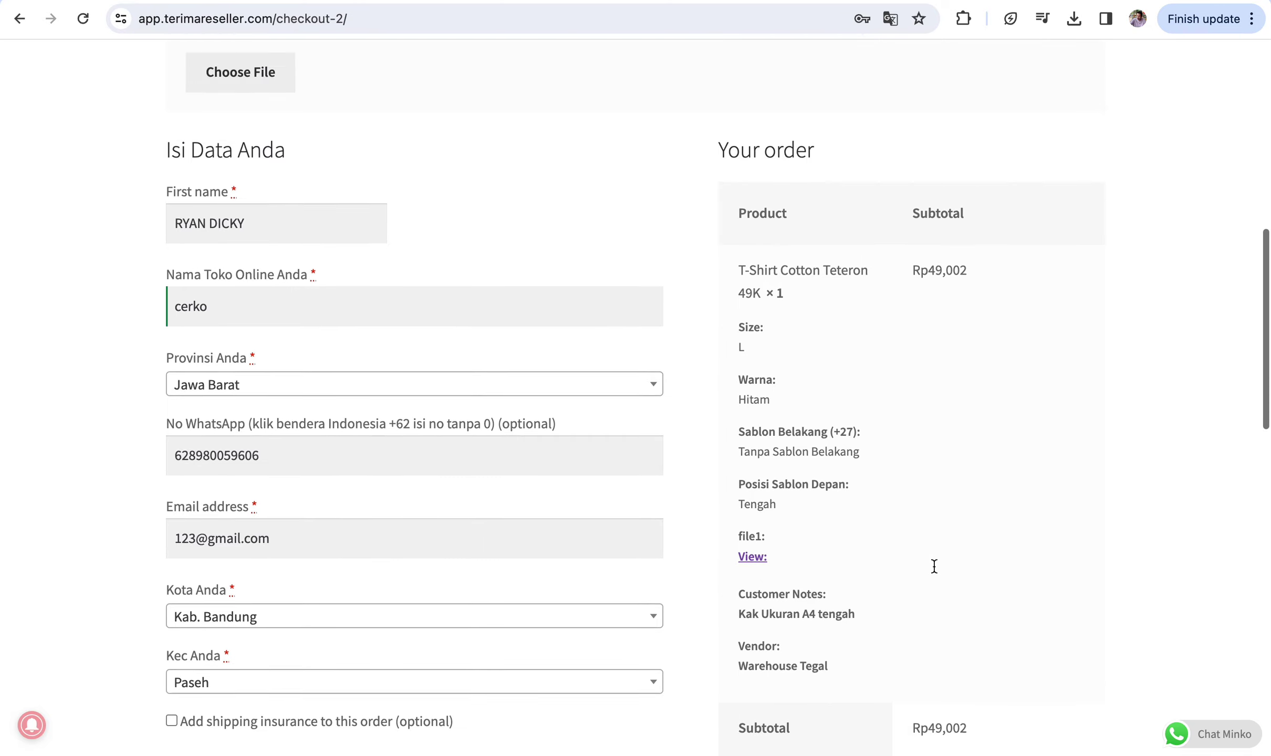
scroll(933, 566, down, 16)
scroll(933, 566, down, 4)
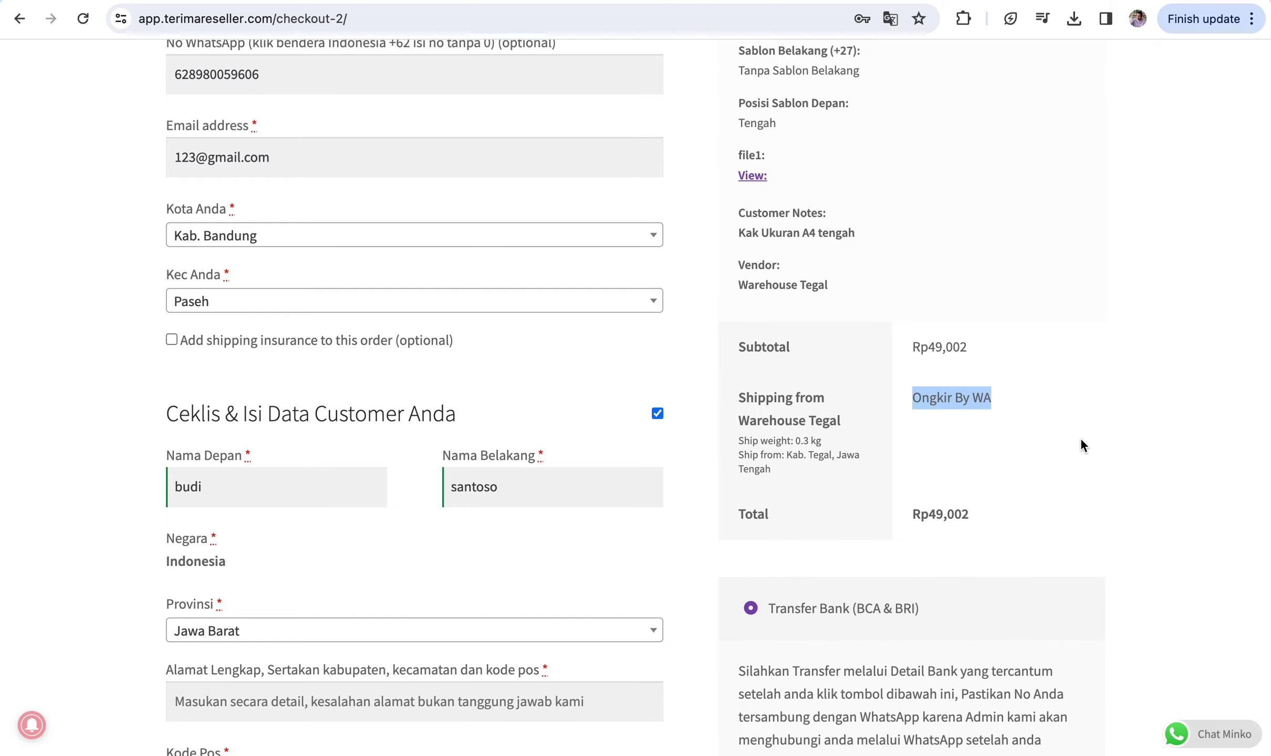
scroll(1081, 438, up, 8)
scroll(1080, 438, down, 15)
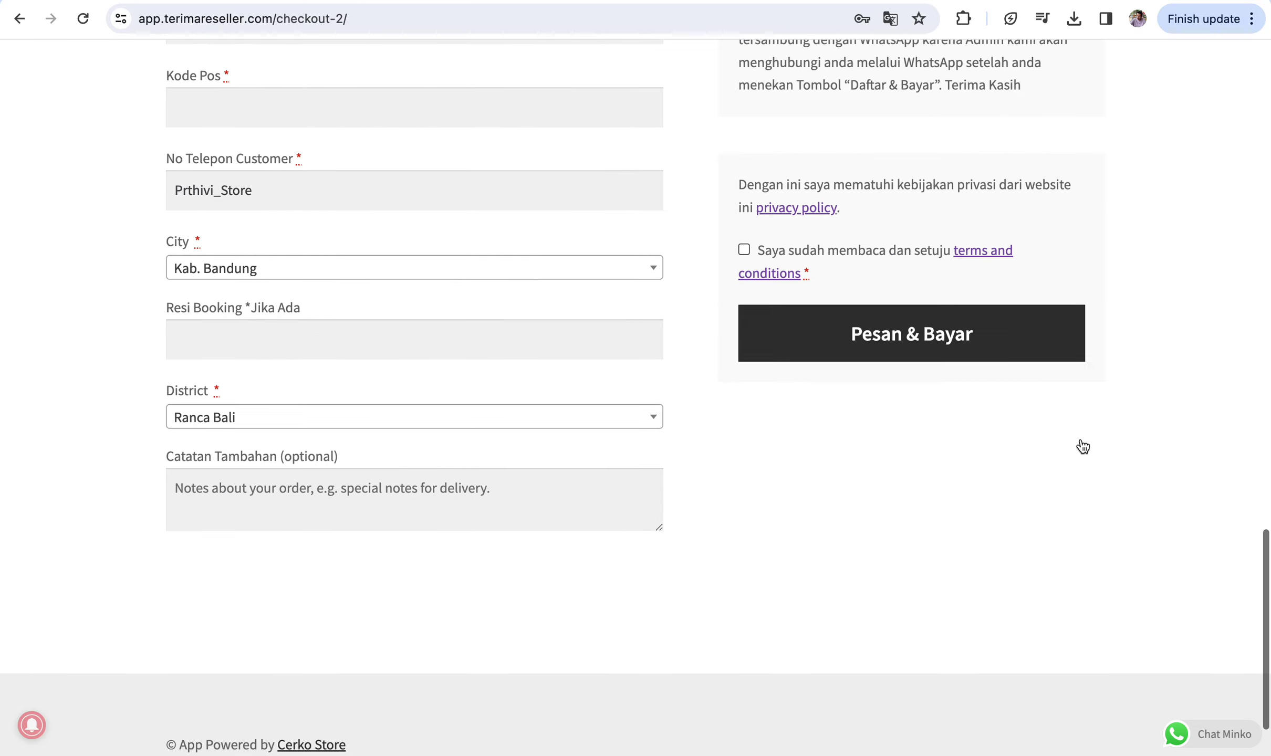
scroll(1082, 446, down, 2)
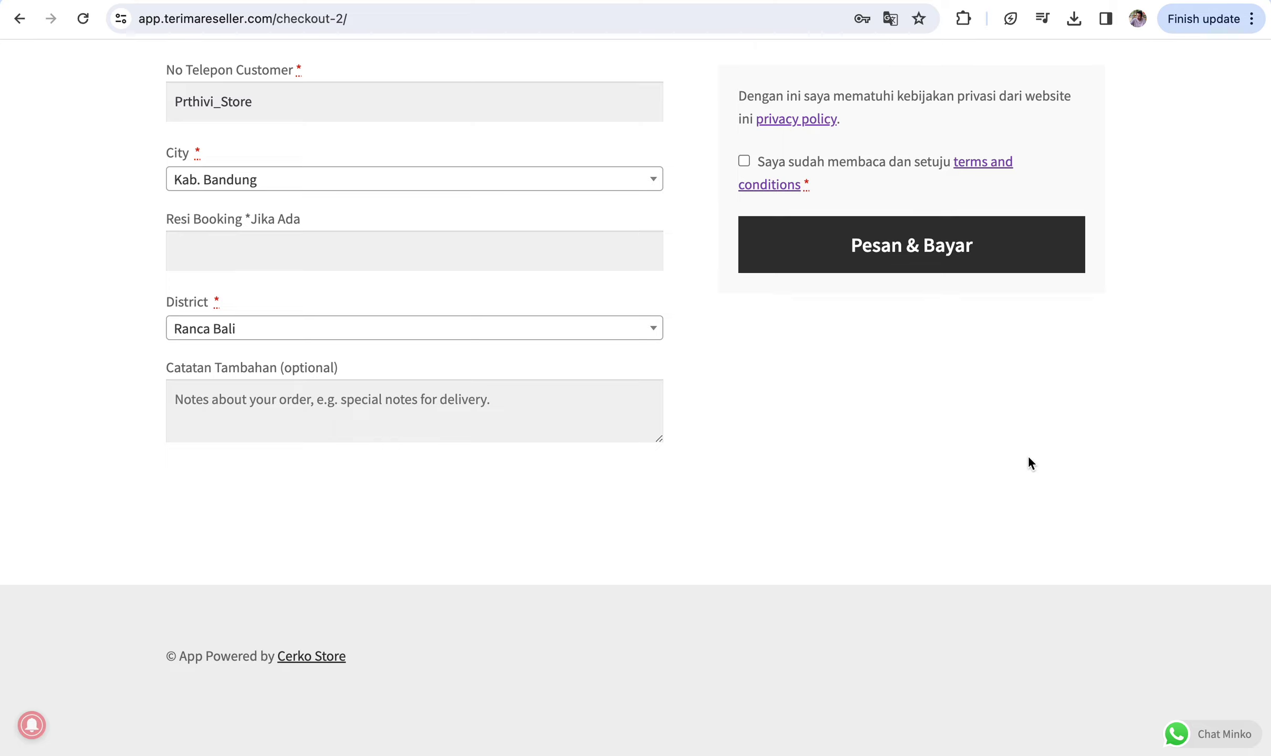
scroll(1028, 462, up, 20)
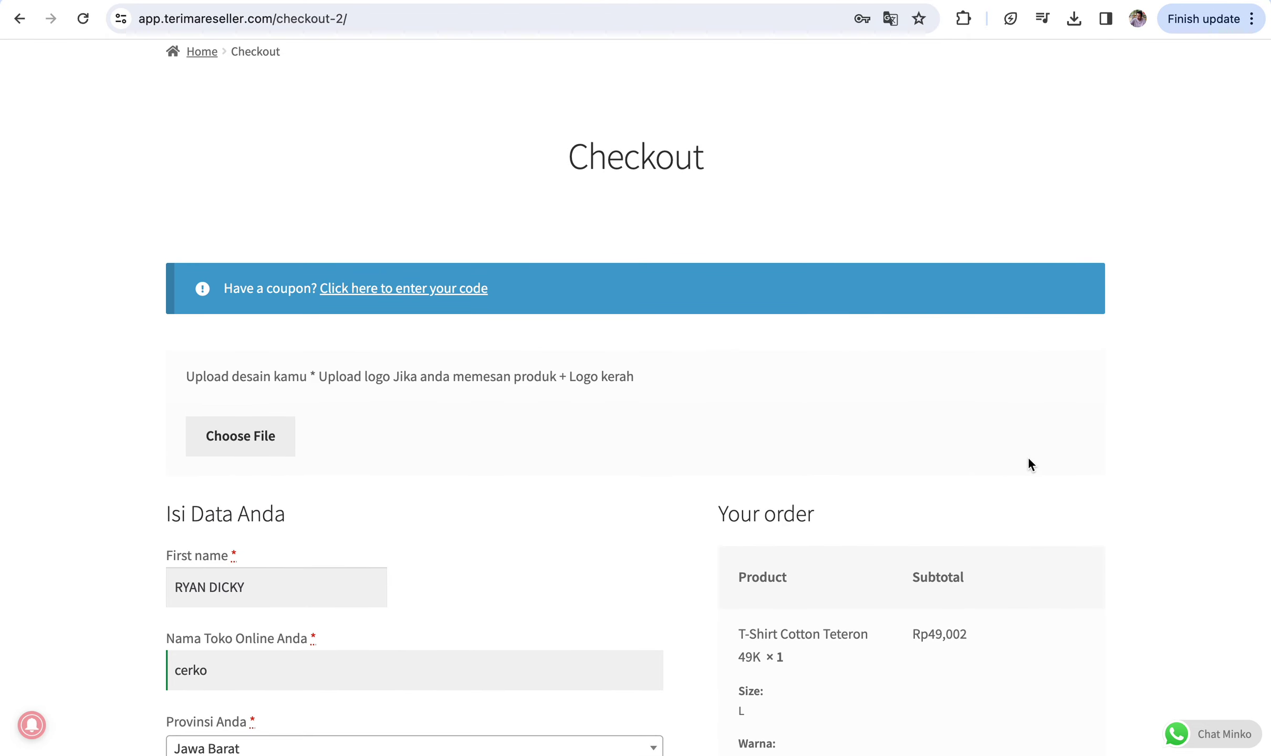
scroll(1030, 463, up, 6)
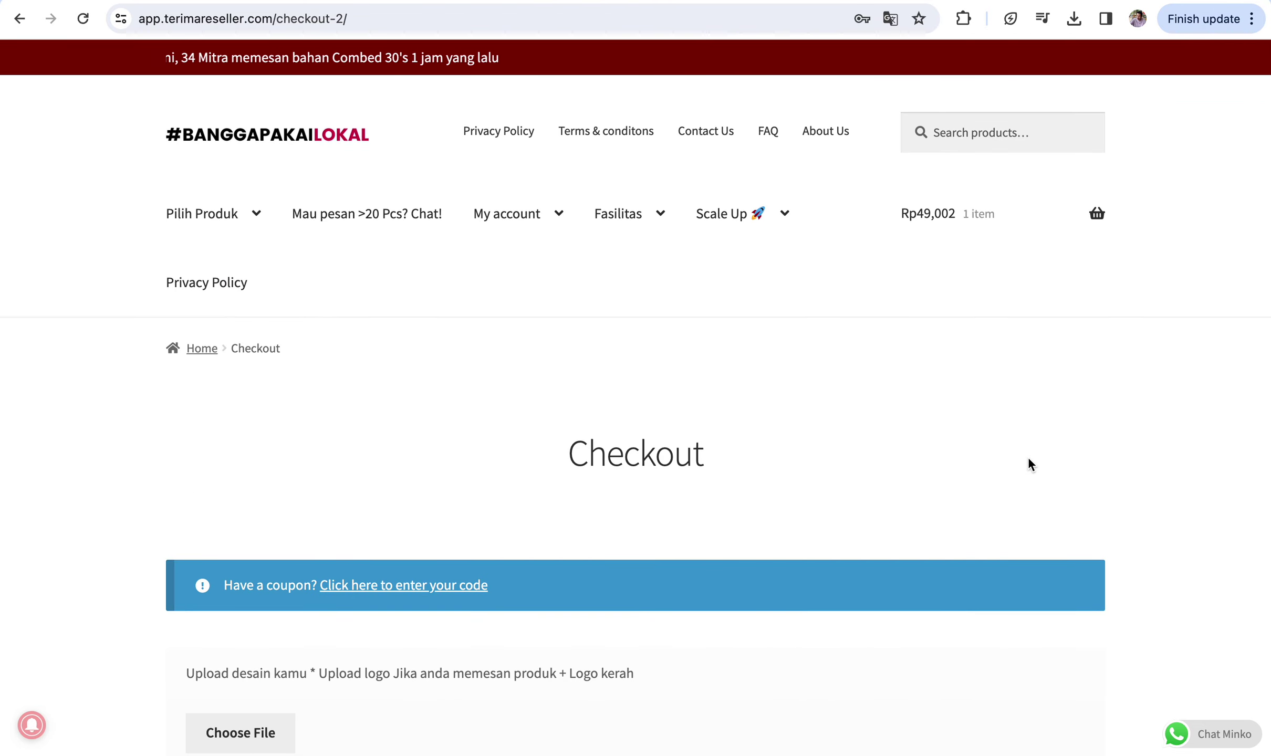